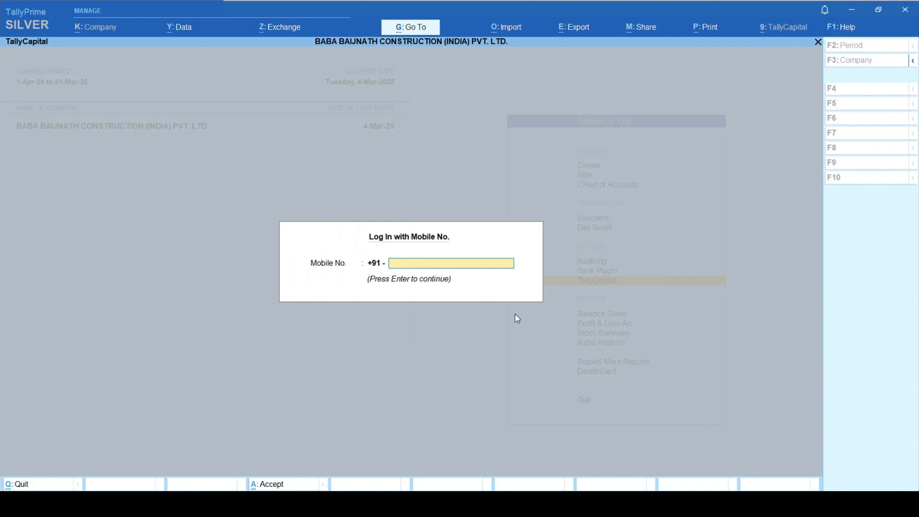
- Sign in to TallyCapital with the registered mobile number and its OTP to reach the draft application
key("Return")
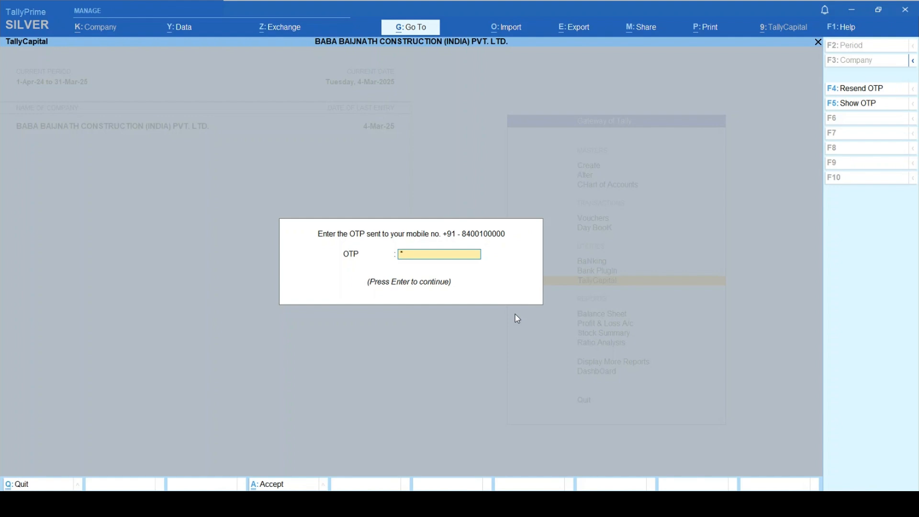
type("*")
key("Return")
key("Return")
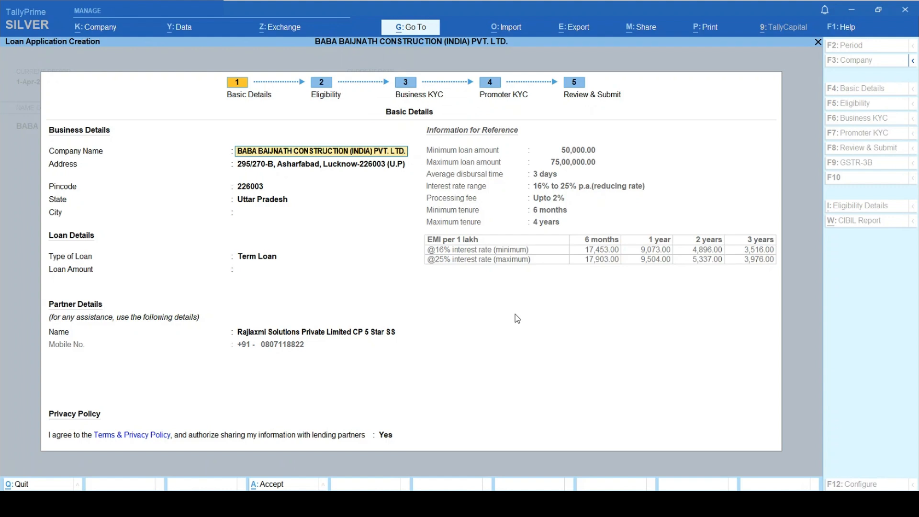
- Enter city Lucknow, keep Term Loan, set the amount to 75,00,000 and accept the basic details
key("Return")
key("Return")
key("Return")
key("Return")
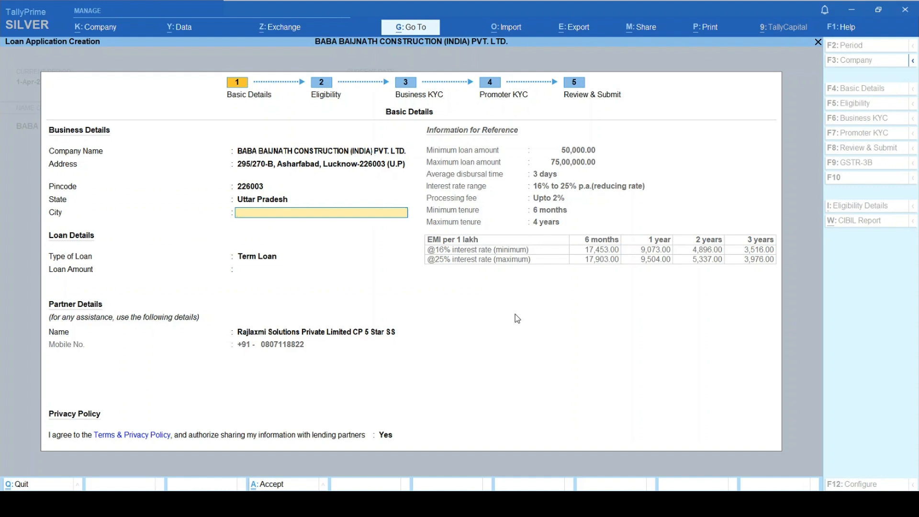
type("Lu")
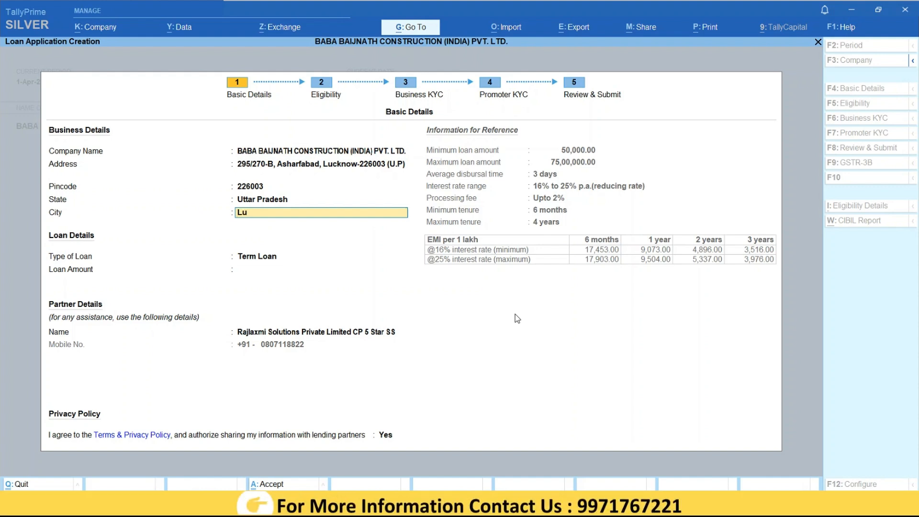
type("cknow")
key("Return")
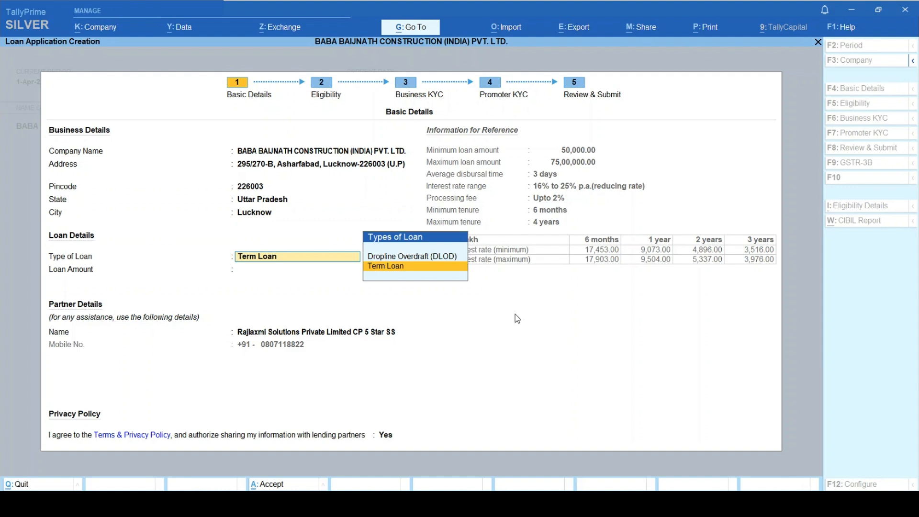
key("Return")
type("75")
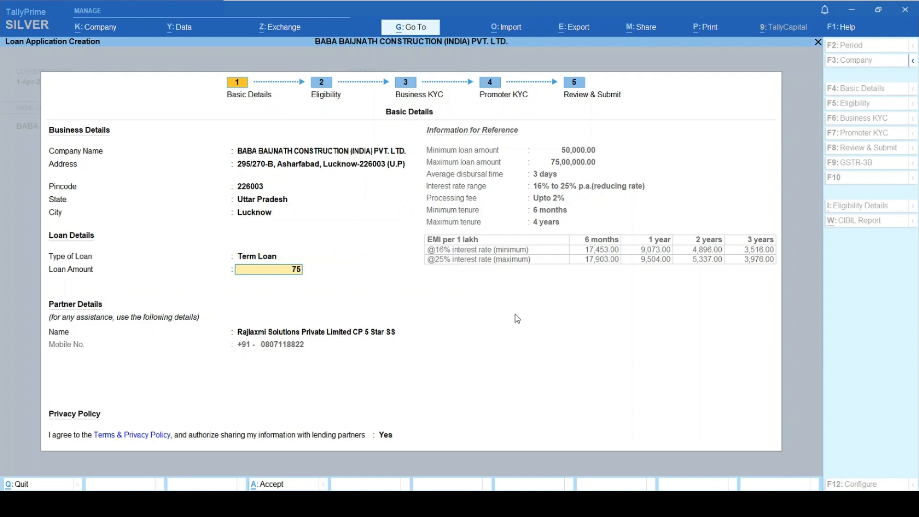
type(",00,000")
key("Return")
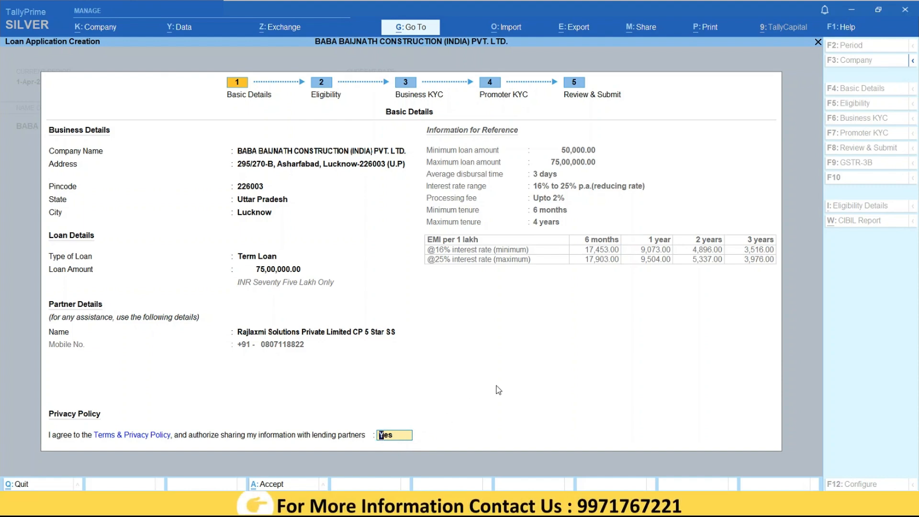
key("Return")
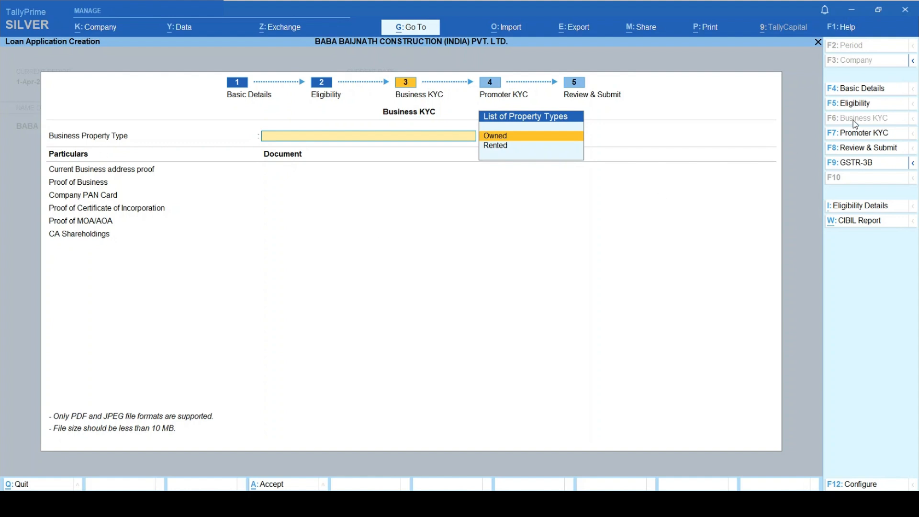
- Attach Desktop file 1 Years.pdf as the Current account bank statement, leaving the password blank
left_click(863, 106)
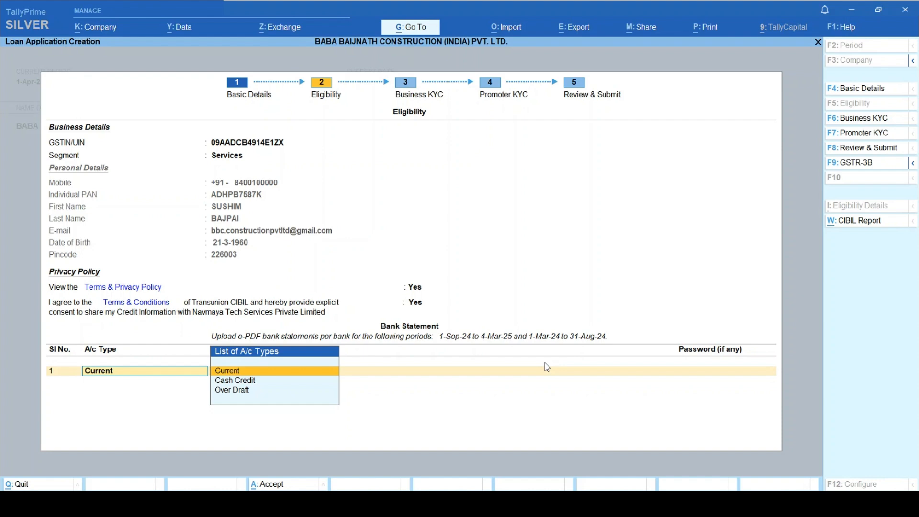
key("Return")
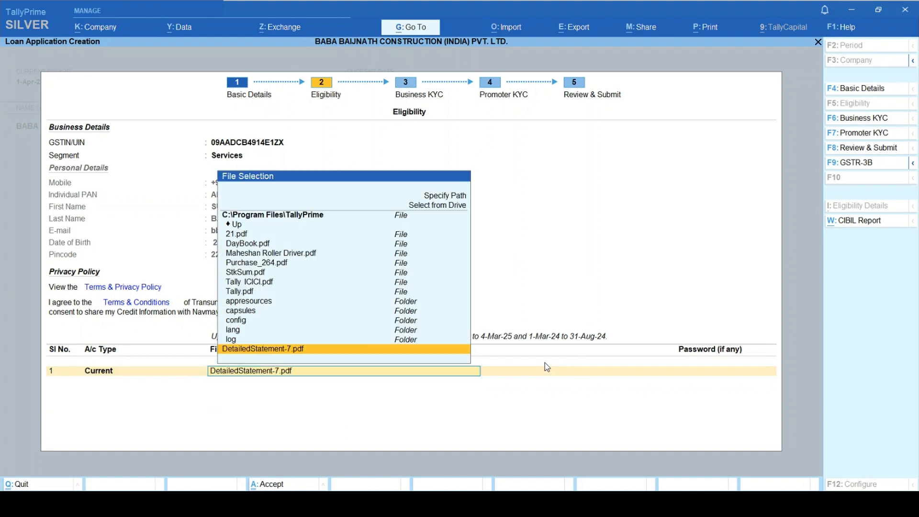
key("Up")
key("Up")
key("Up")
key("Up")
key("Up")
key("Up")
key("Up")
key("Up")
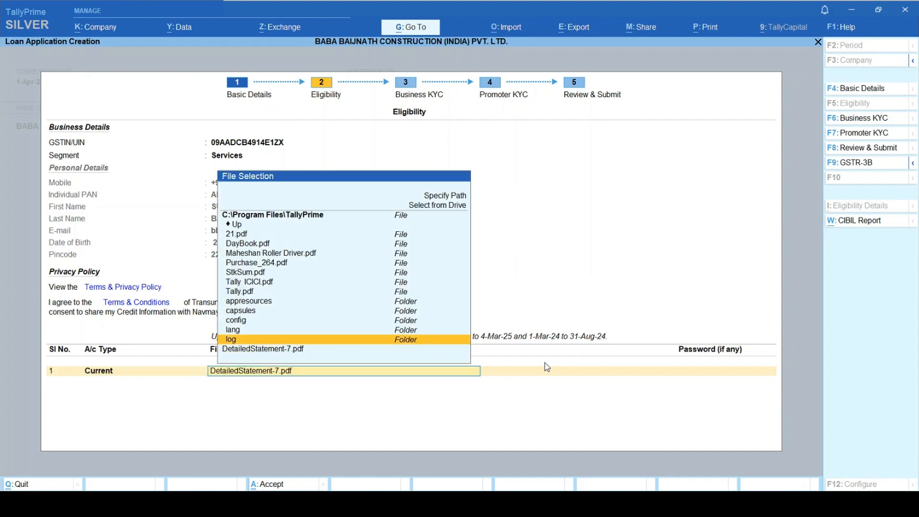
key("Up")
key("Up")
key("Up")
key("Up")
key("Up")
key("Up")
key("Up")
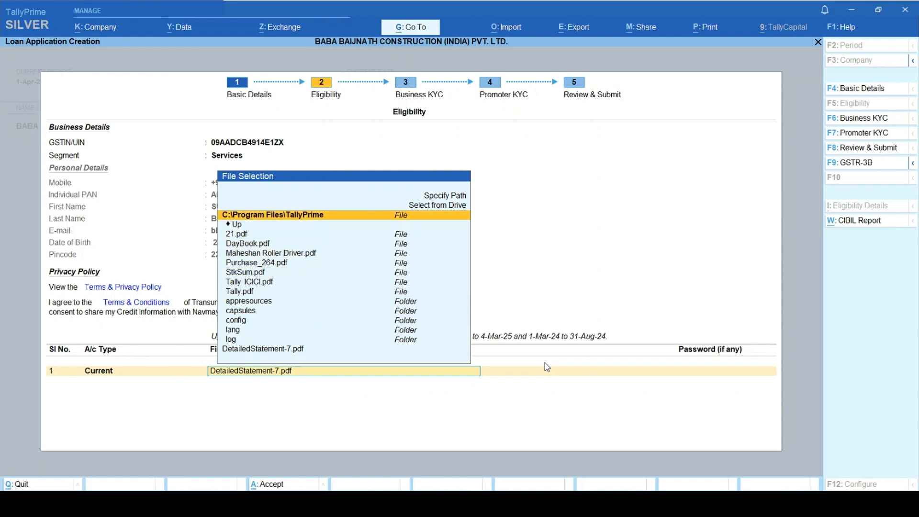
key("Return")
key("Down")
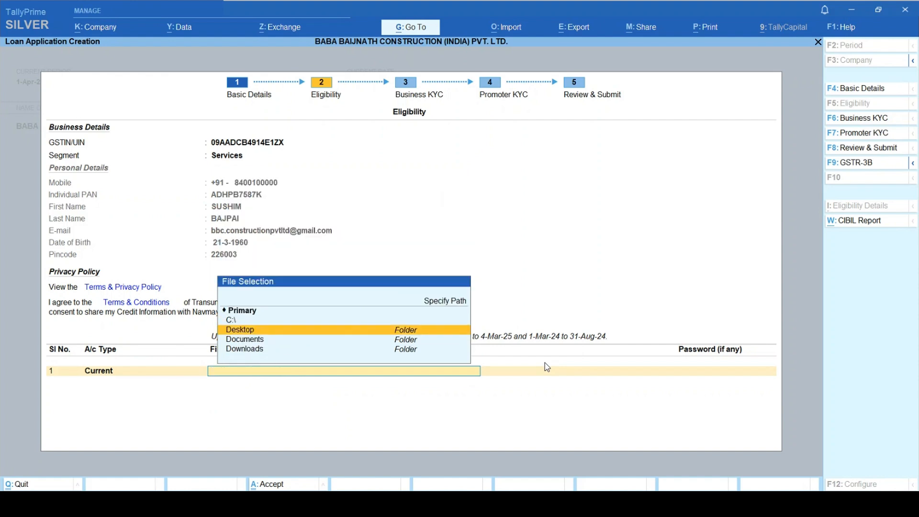
key("Return")
key("Down")
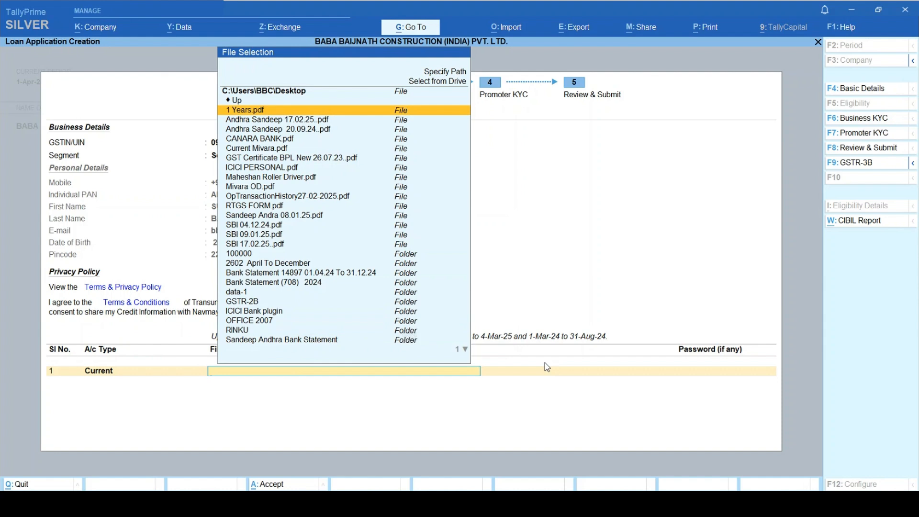
key("Return")
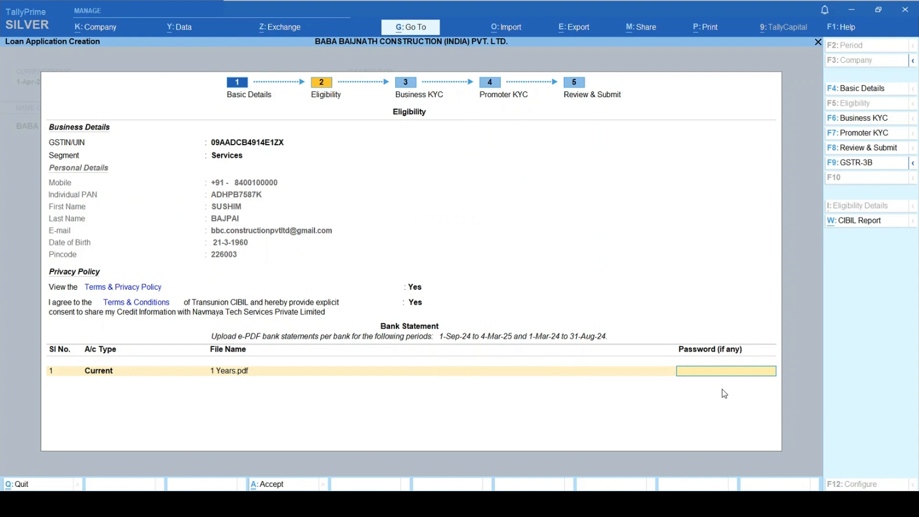
key("Return")
key("Return")
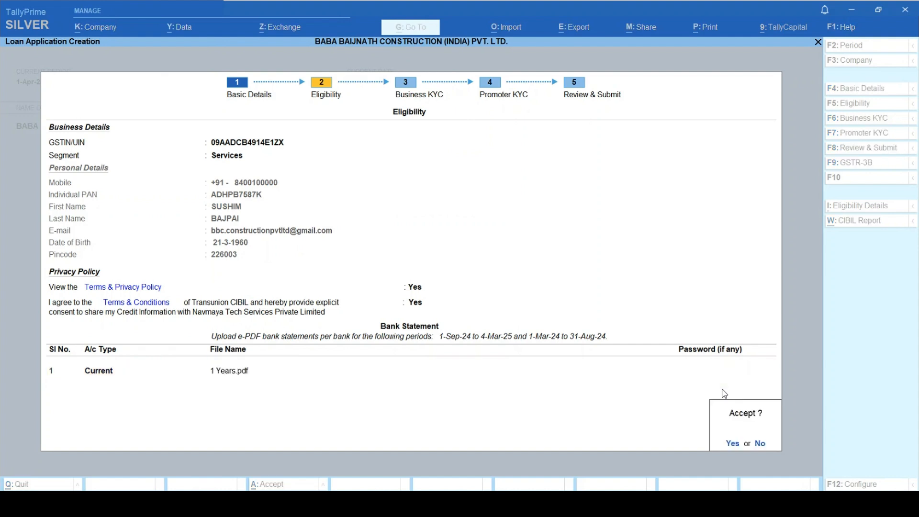
key("Return")
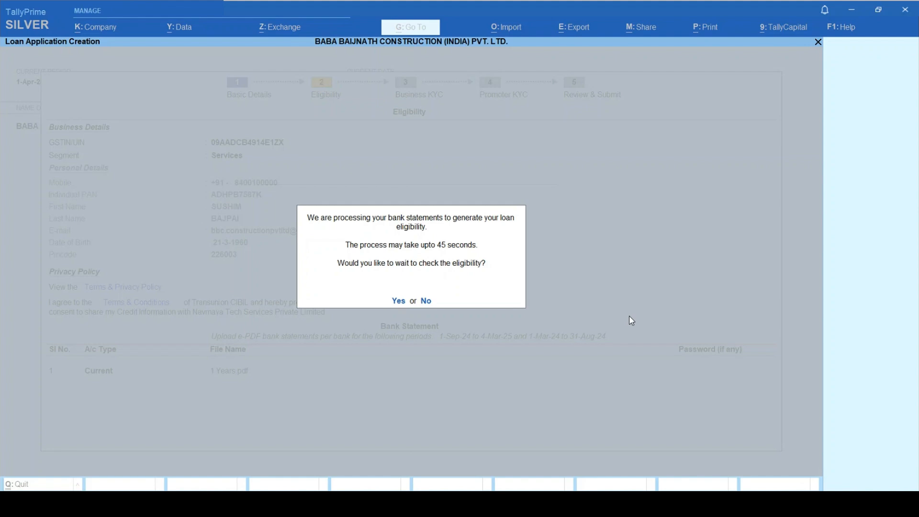
- Wait for the eligibility check showing up to Rs. 30,00,000, then close the result
key("y")
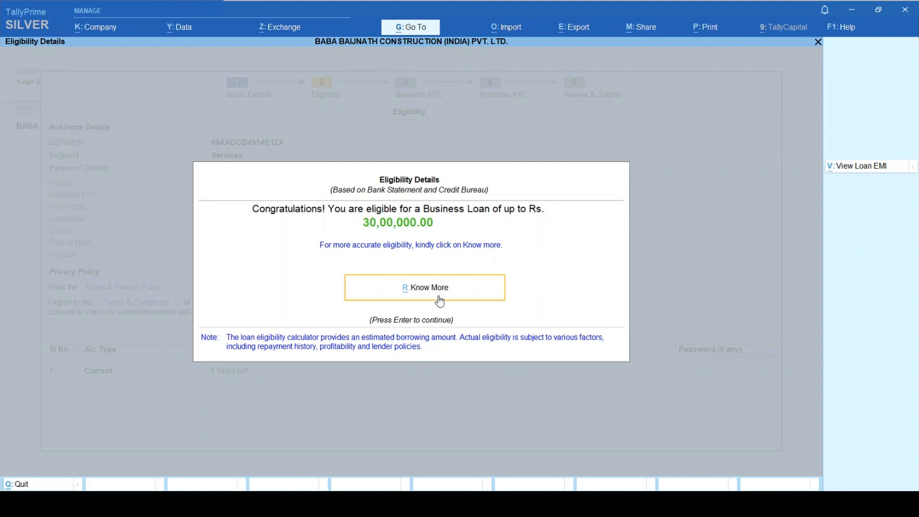
left_click(413, 300)
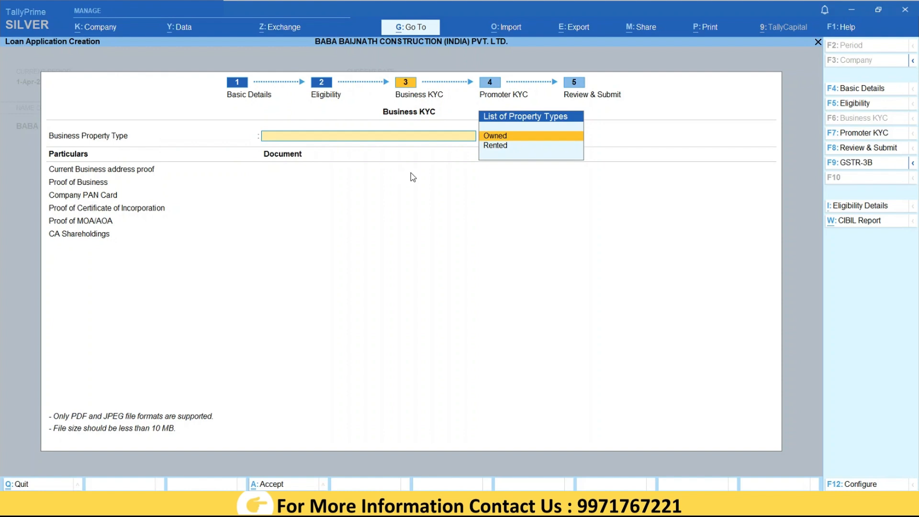
- Set the Business Property Type to Owned
key("Down")
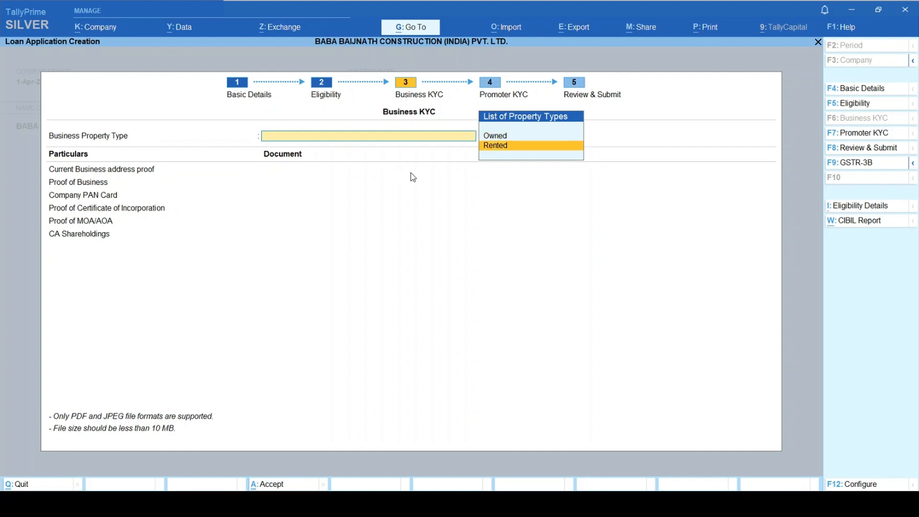
key("Up")
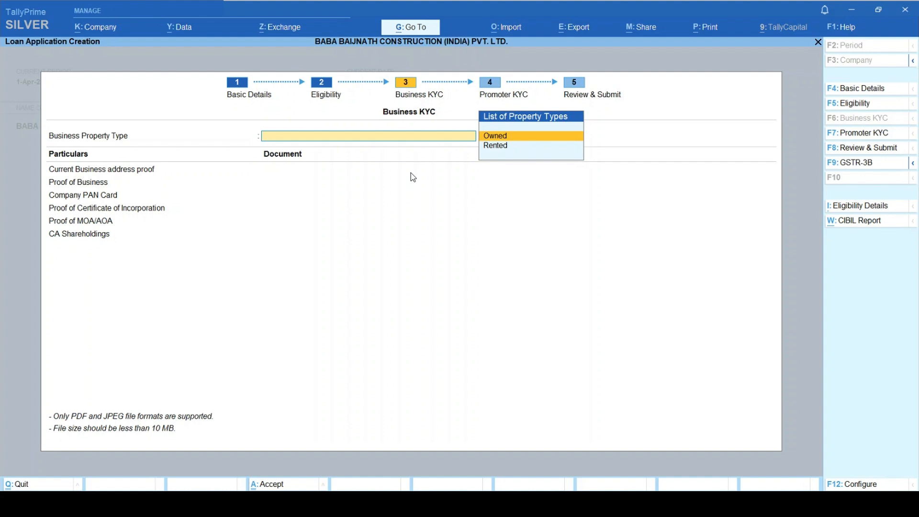
key("Return")
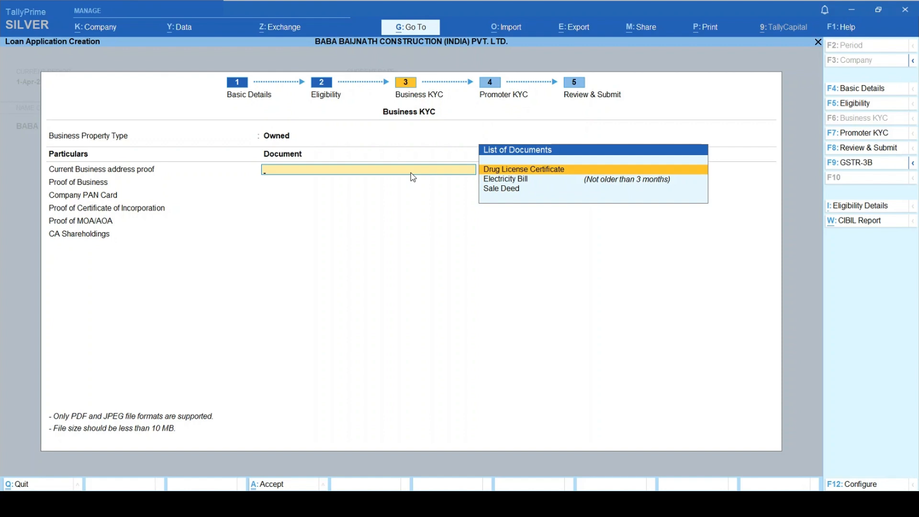
- Attach the electricity bill PDF from the Desktop as Electricity Bill address proof
key("Down")
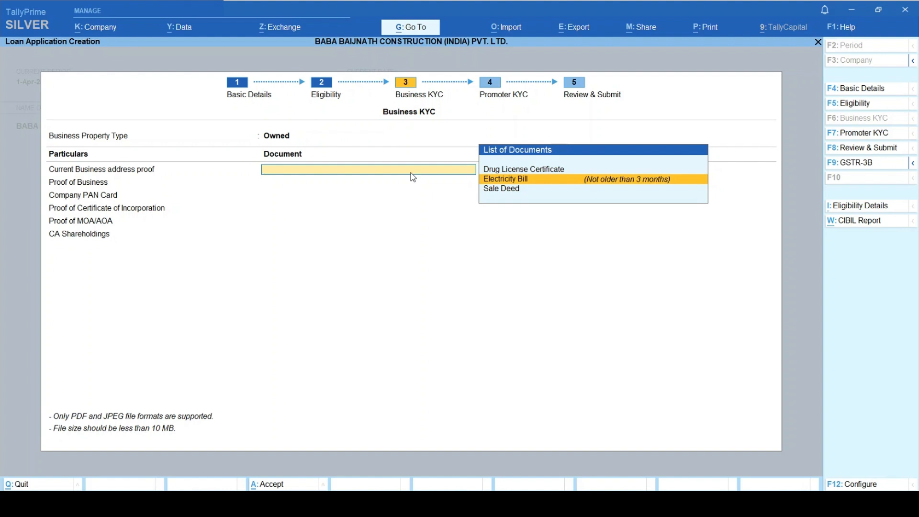
key("Return")
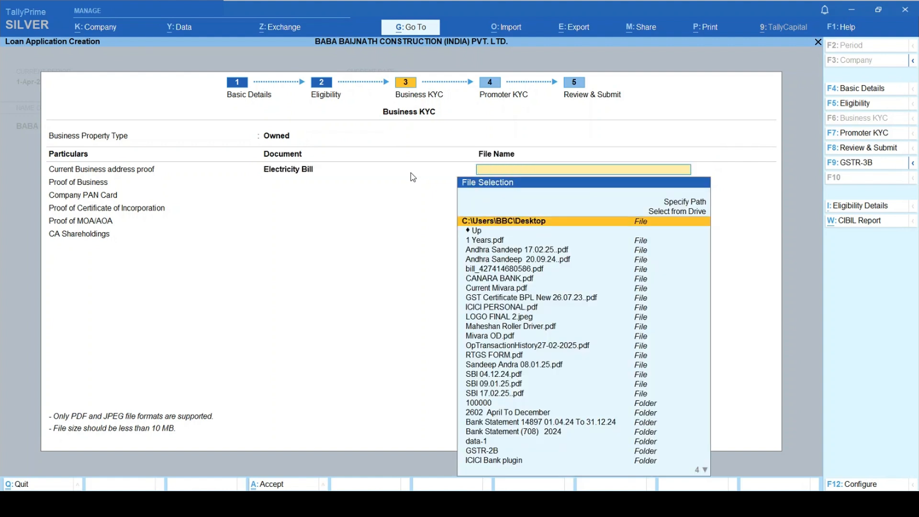
key("Down")
key("Down")
key("Down")
key("Down")
key("Down")
key("Down")
key("Down")
key("Down")
key("Down")
key("Down")
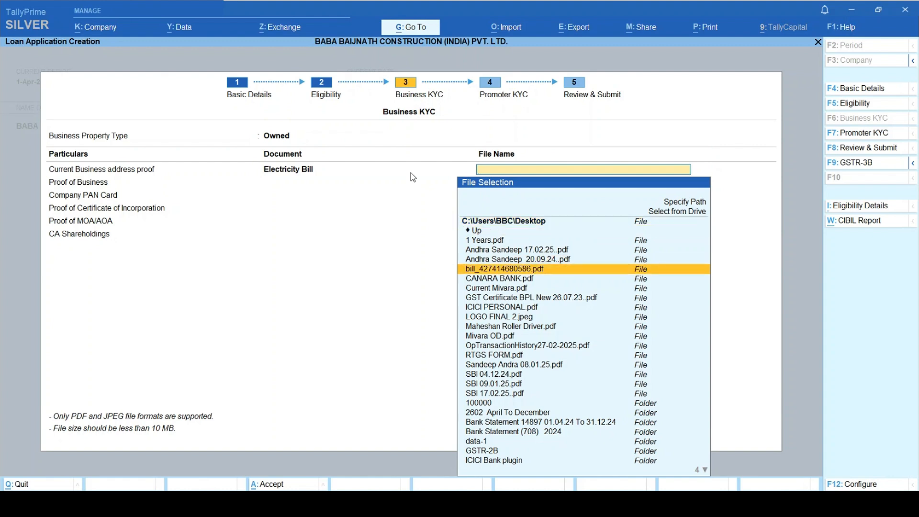
key("Down")
key("Down")
key("Down")
key("Down")
key("Down")
key("Down")
key("Down")
key("Down")
key("Down")
key("Down")
key("Down")
key("Down")
key("Down")
key("Down")
key("Down")
key("Down")
key("Down")
key("Down")
key("Down")
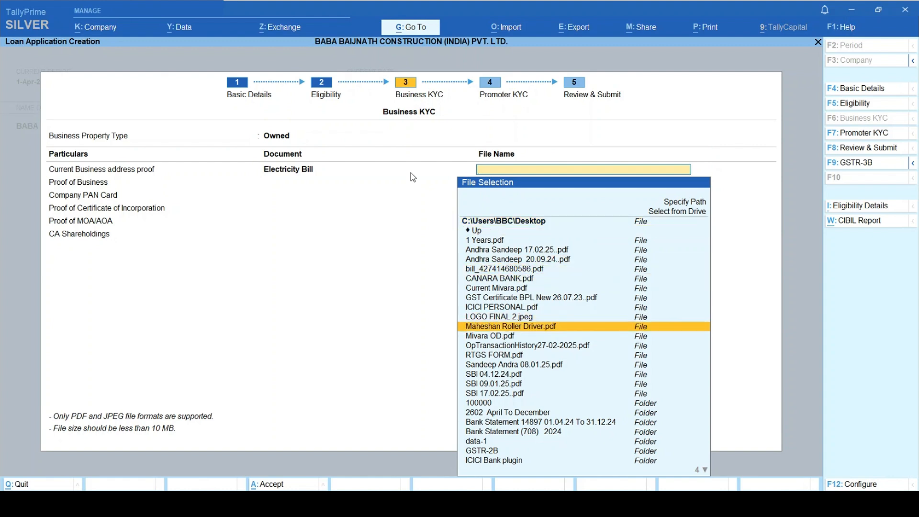
key("Up")
key("Up")
key("Up")
key("Up")
key("Up")
key("Up")
key("Up")
key("Up")
key("Up")
key("Up")
key("Up")
key("Up")
key("Up")
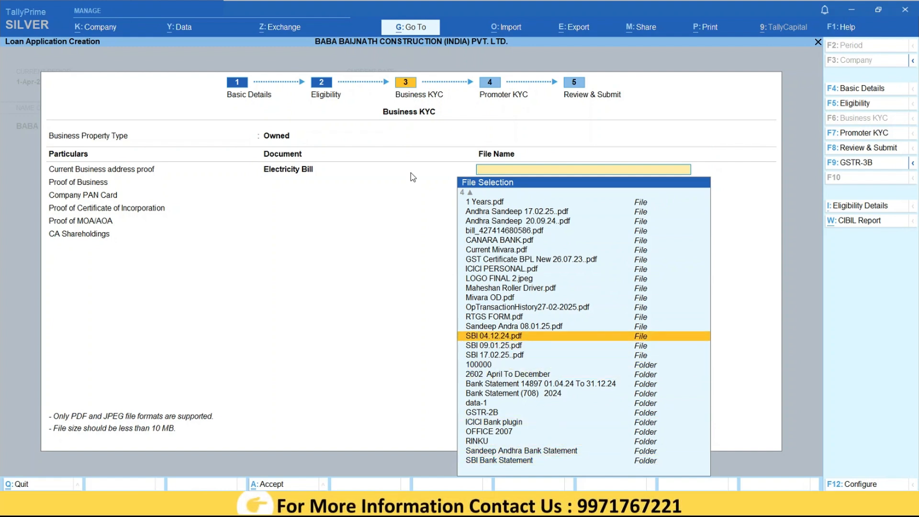
key("Up")
key("Up")
key("Up")
key("Up")
key("Up")
key("Up")
key("Up")
key("Up")
key("Up")
key("Up")
key("Up")
key("Up")
key("Up")
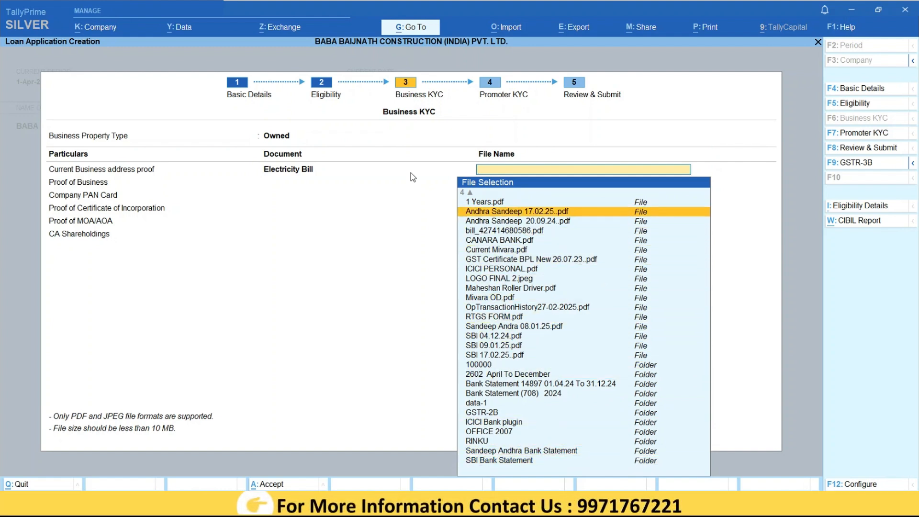
key("Down")
key("Down")
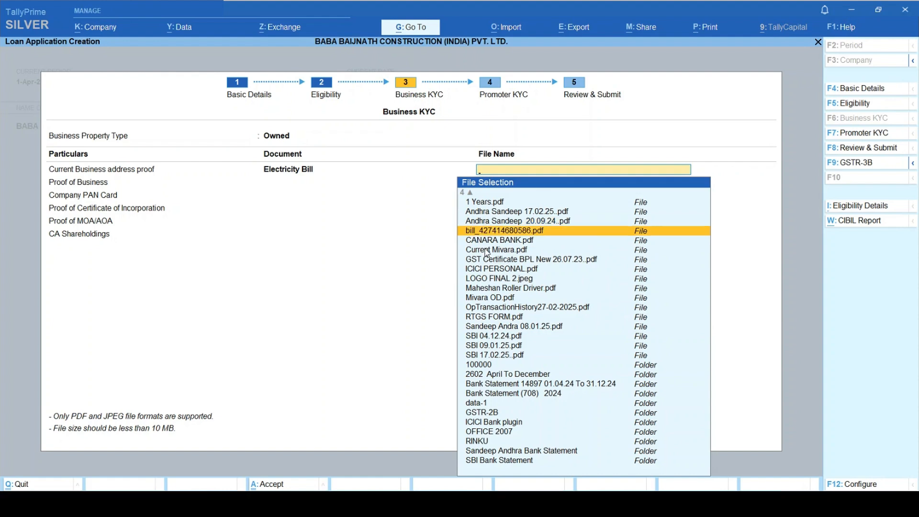
key("Return")
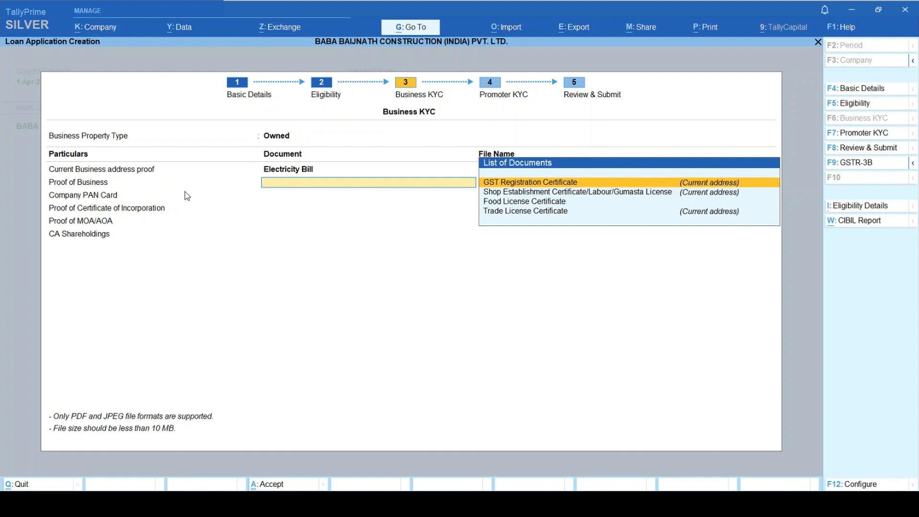
- Attach the GST Registration Certificate PDF as proof of business
key("Return")
key("Up")
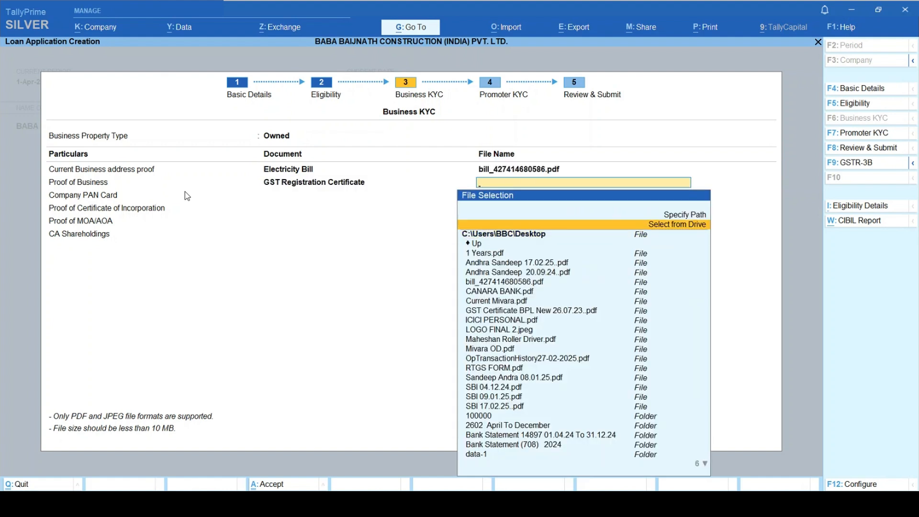
key("Down")
key("Down")
key("Down")
key("Down")
key("Down")
key("Down")
key("Down")
key("Down")
key("Down")
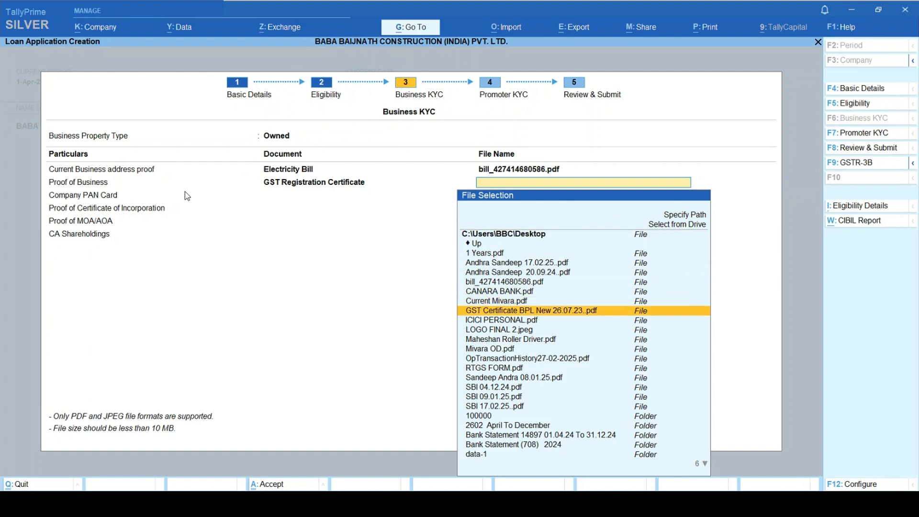
key("Return")
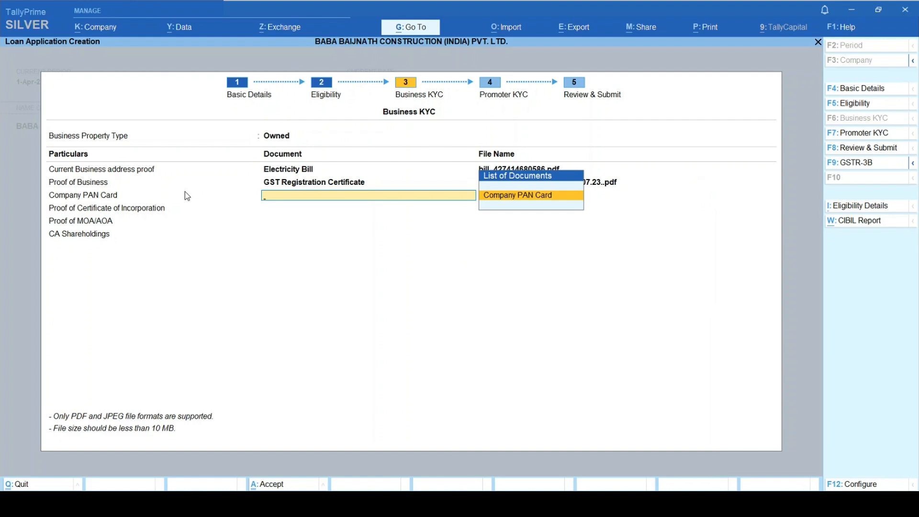
- Attach Pan BPL.jpg from the Desktop as the Company PAN Card
key("Return")
key("Up")
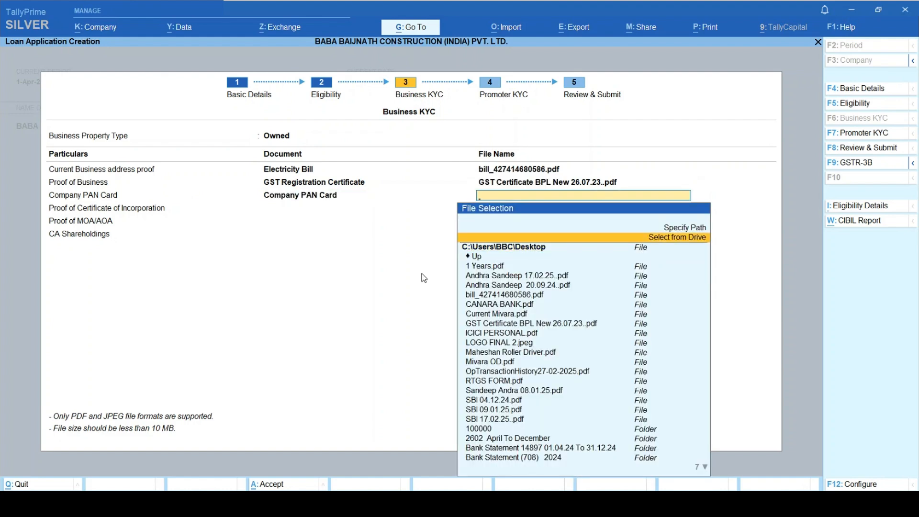
key("Return")
key("Down")
key("Return")
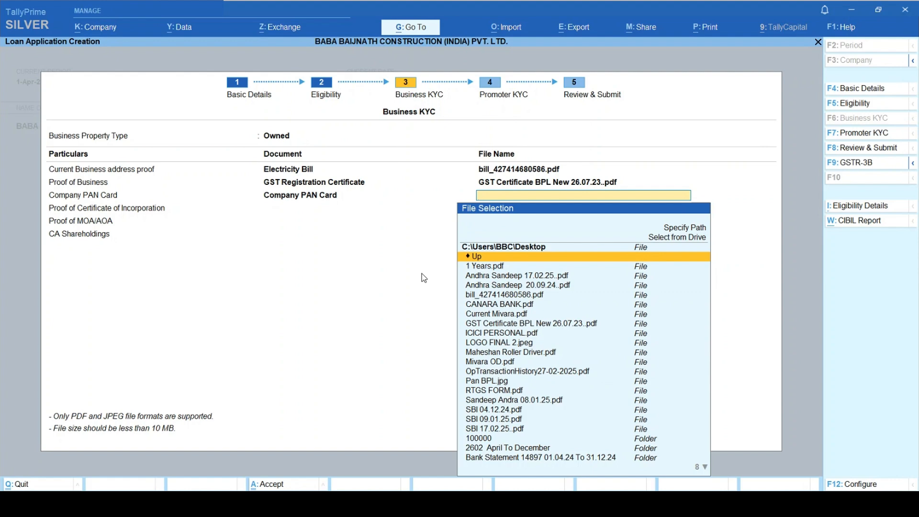
key("Down")
key("Down")
key("Down")
key("Down")
key("Down")
key("Down")
key("Down")
key("Down")
key("Down")
key("Down")
key("Down")
key("Down")
key("Down")
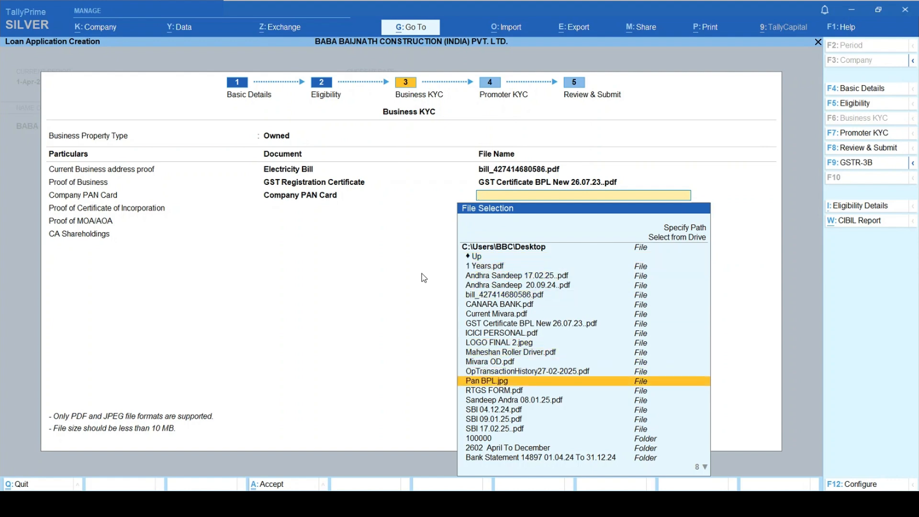
key("Down")
key("Up")
key("Return")
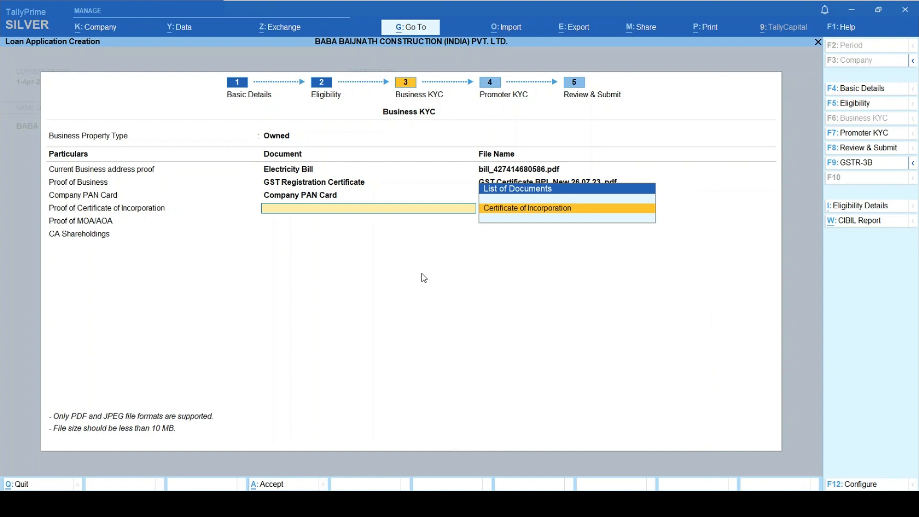
- Attach MO 001.jpg as the Certificate of Incorporation
key("Return")
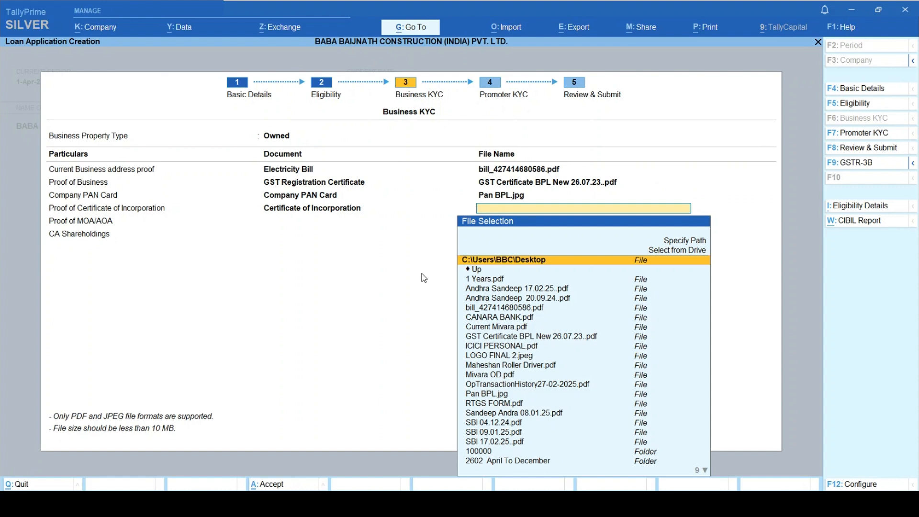
key("Up")
key("Return")
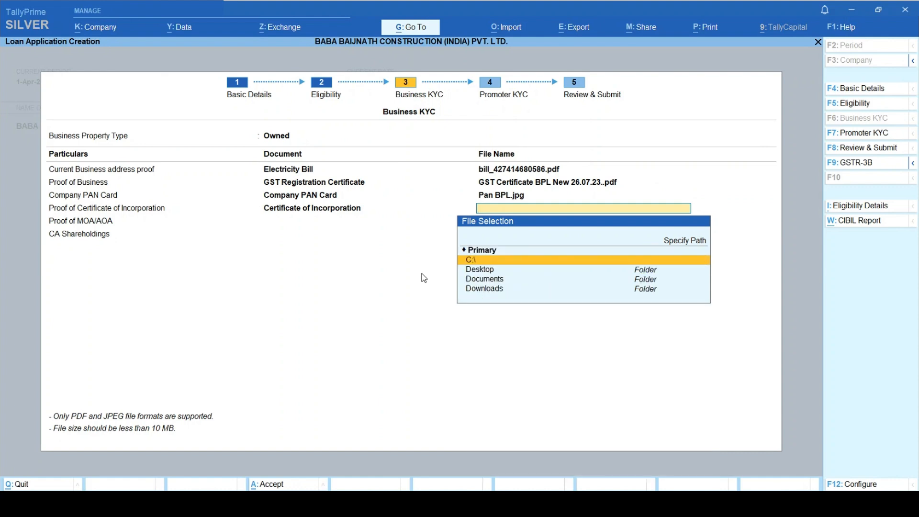
key("Down")
key("Return")
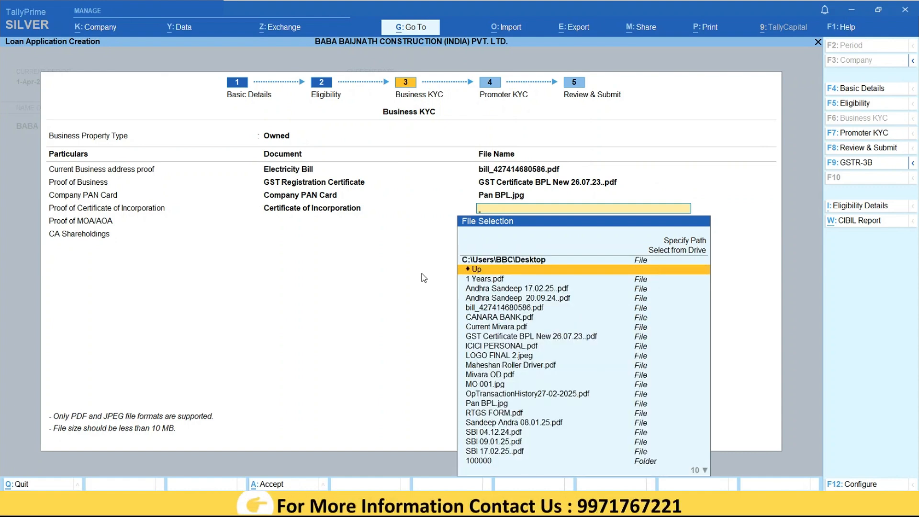
key("Down")
key("Down")
key("Down")
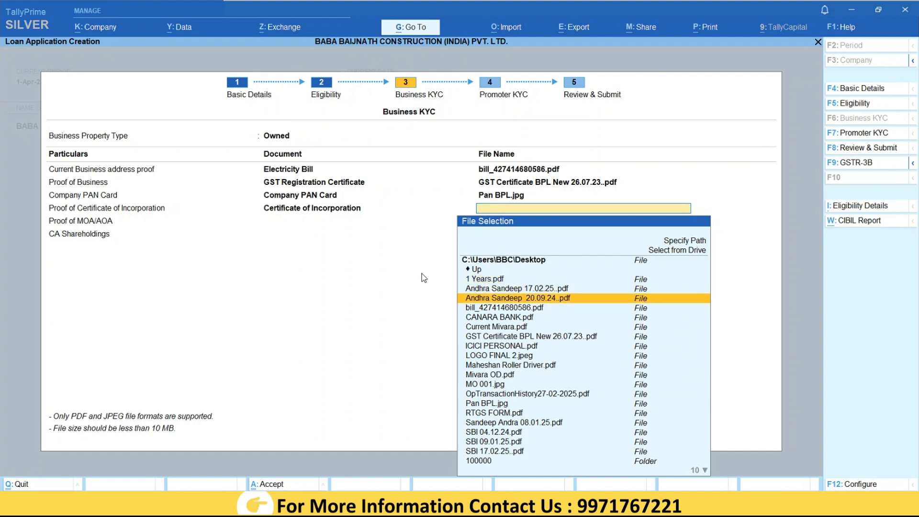
key("Down")
key("Down")
key("Down")
key("Down")
key("Down")
key("Down")
key("Down")
key("Down")
key("Down")
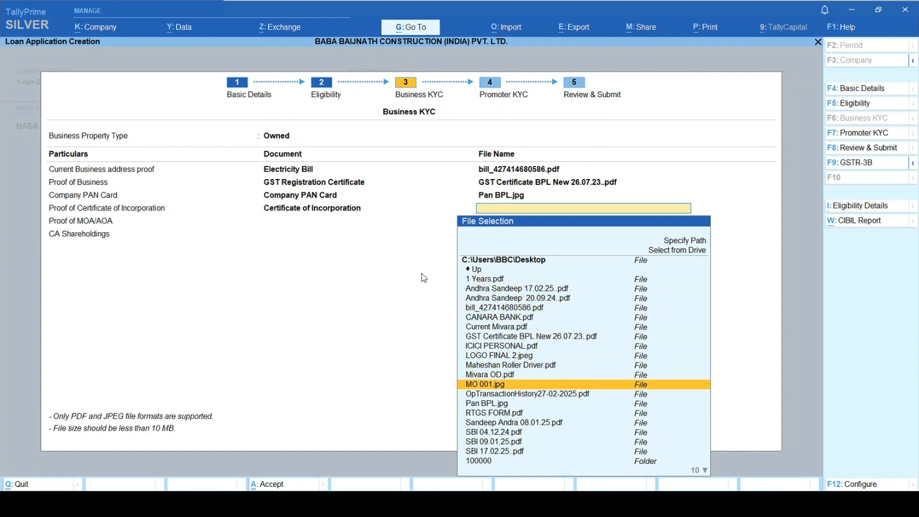
key("Return")
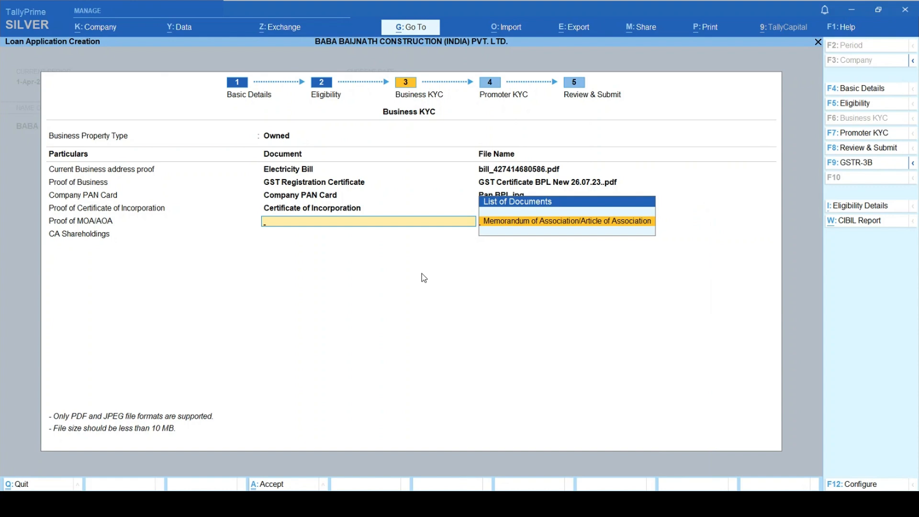
- Attach MOA.pdf as the Memorandum of Association
key("Return")
key("Return")
key("Return")
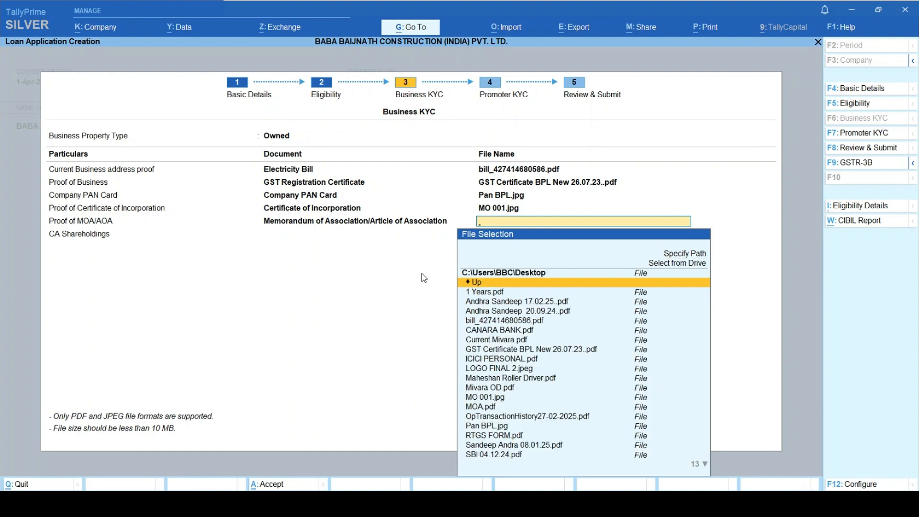
key("Down")
key("Down")
key("Down")
key("Down")
key("Down")
key("Down")
key("Down")
key("Down")
key("Down")
key("Down")
key("Down")
key("Down")
key("Down")
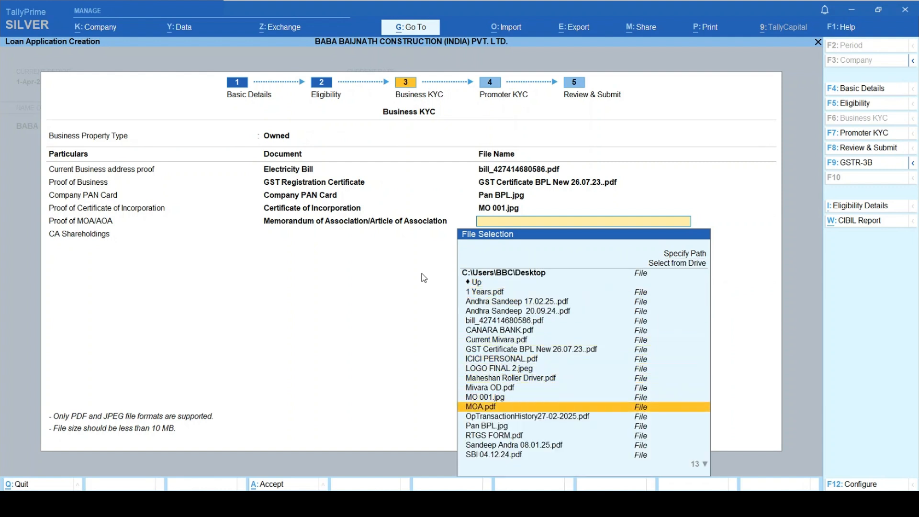
key("Return")
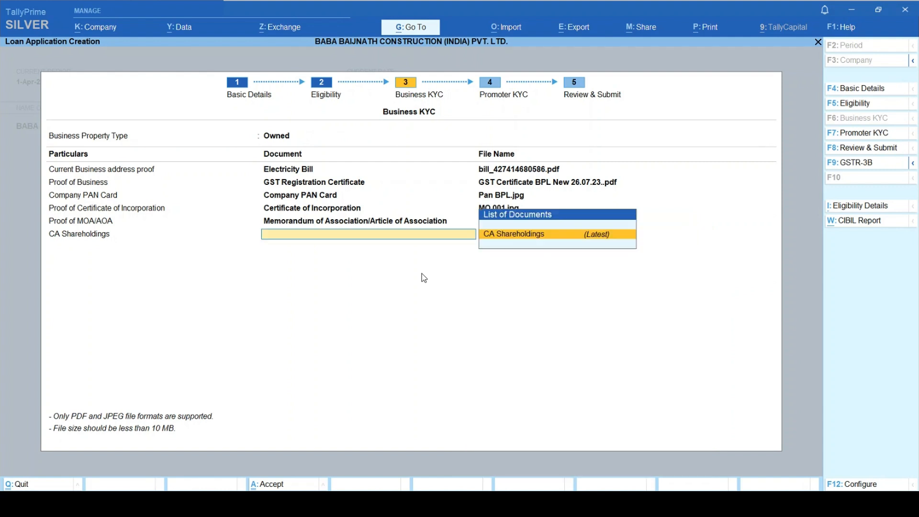
- Attach New Doc 03-04-2025 14.12.pdf as the CA Shareholdings document
key("Return")
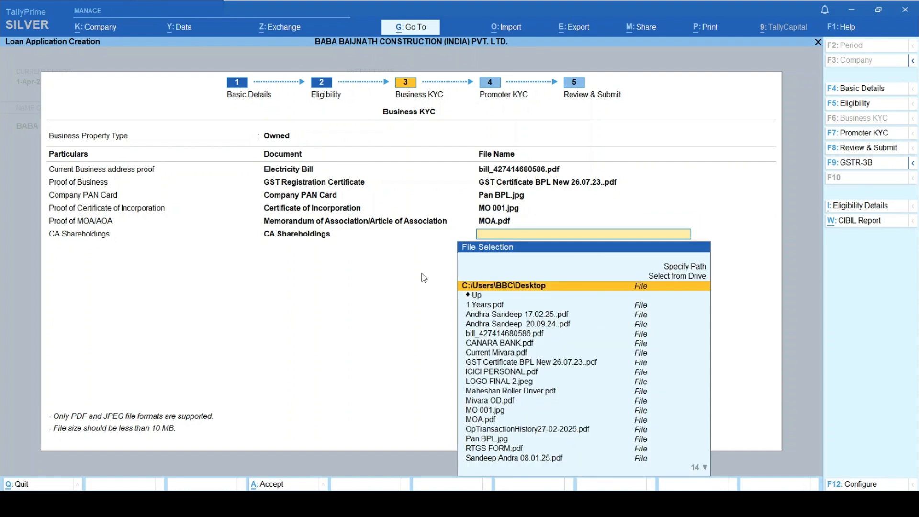
key("Up")
key("Return")
key("Down")
key("Return")
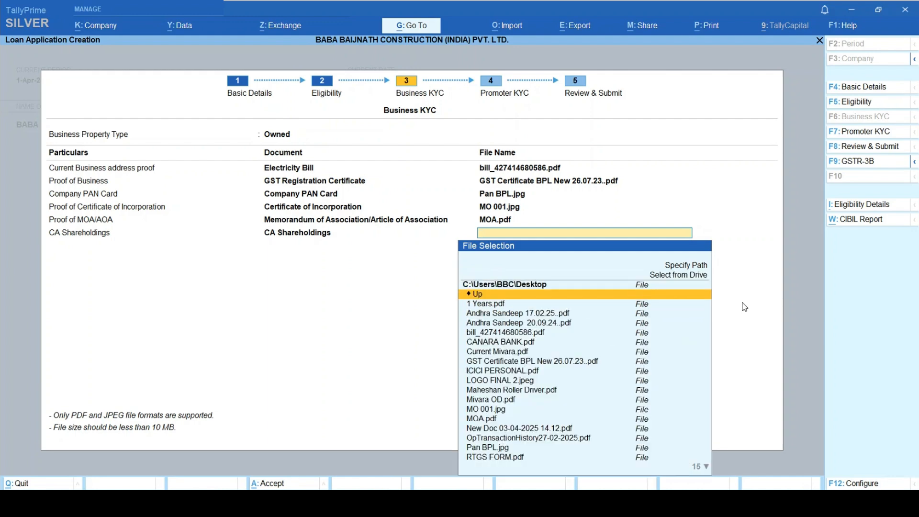
key("Down")
key("Down")
key("Down")
key("Down")
key("Down")
key("Down")
key("Down")
key("Down")
key("Down")
key("Down")
key("Down")
key("Down")
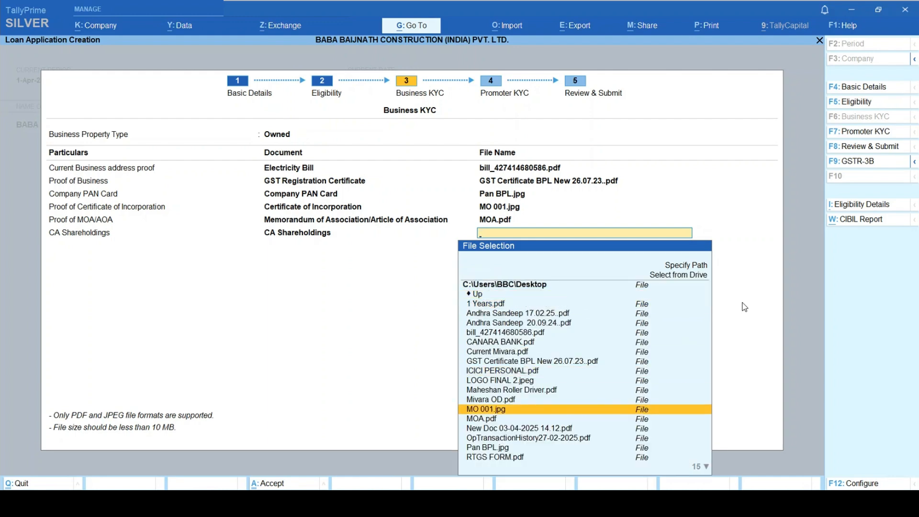
key("Down")
key("Down")
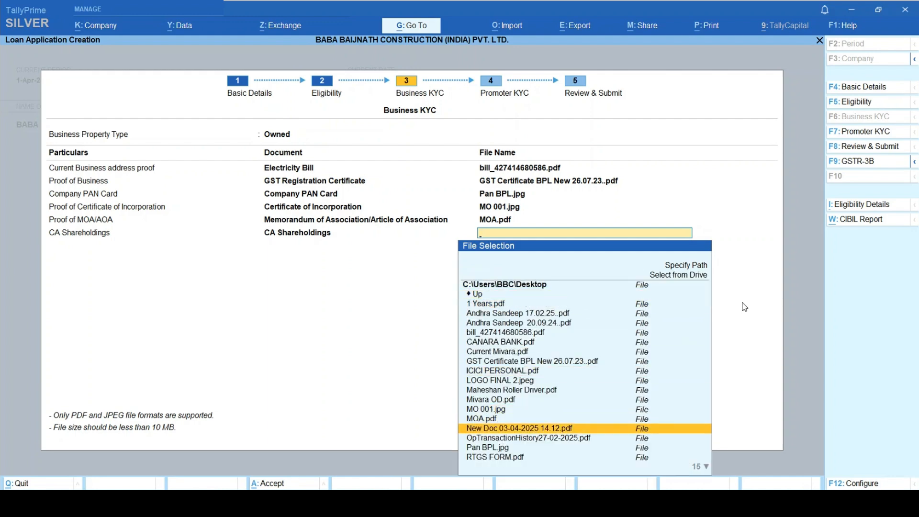
key("Return")
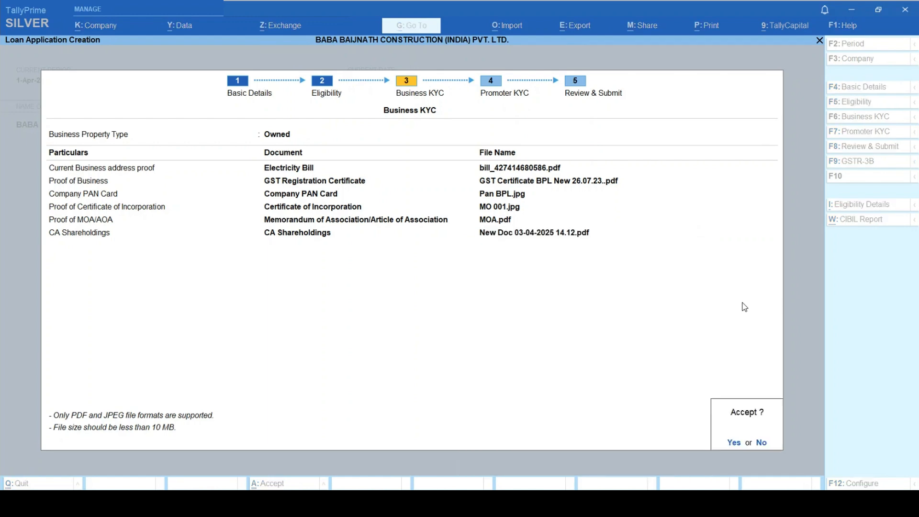
- Accept the Business KYC uploads, set promoter gender to Male, enter the DIN and open KYC Details
key("y")
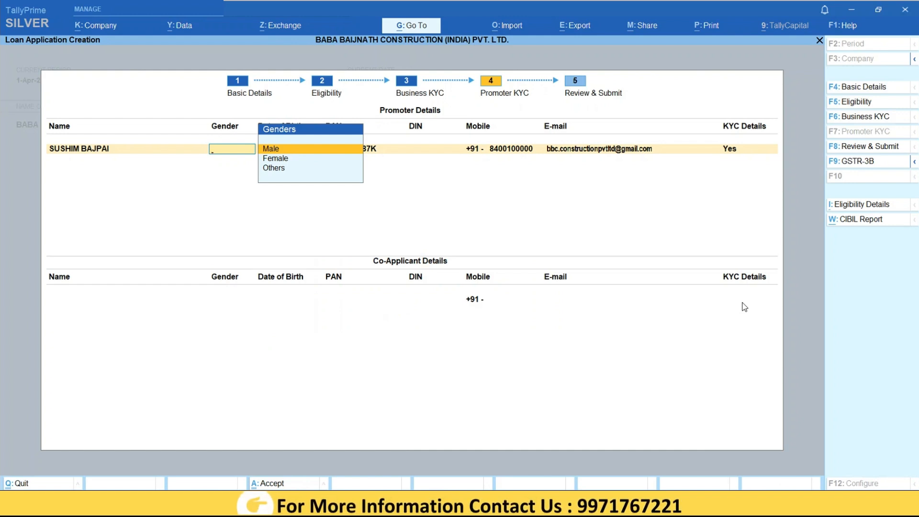
key("Return")
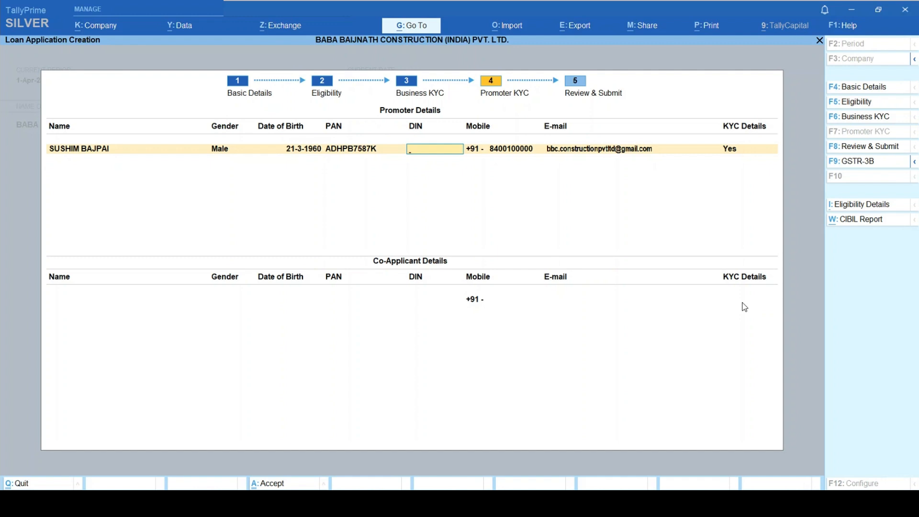
type("0")
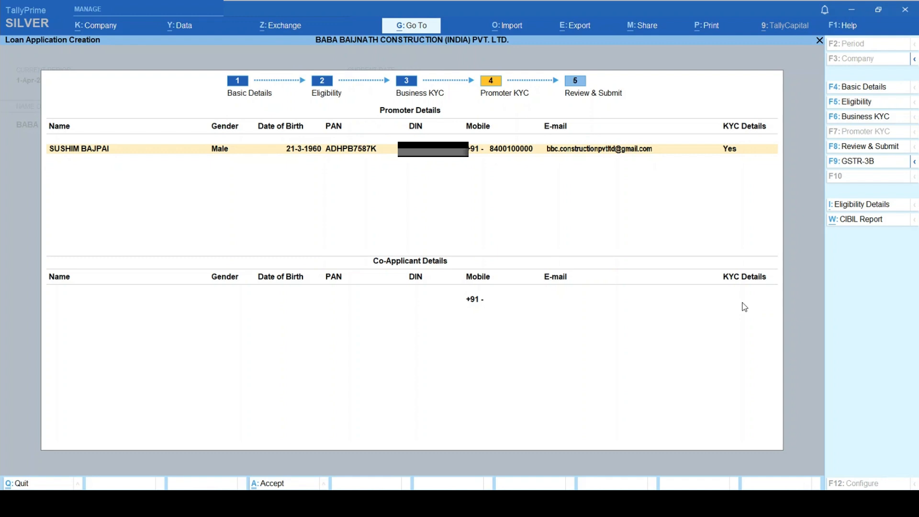
key("Return")
key("Return")
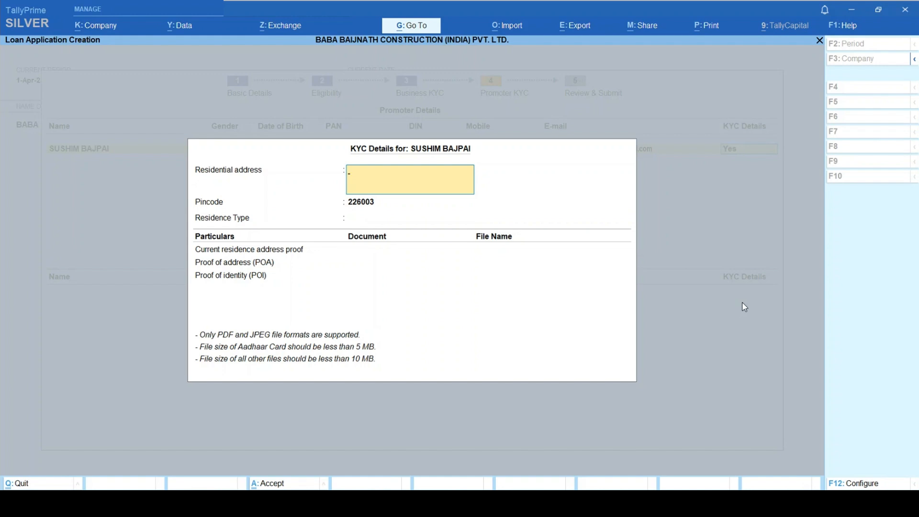
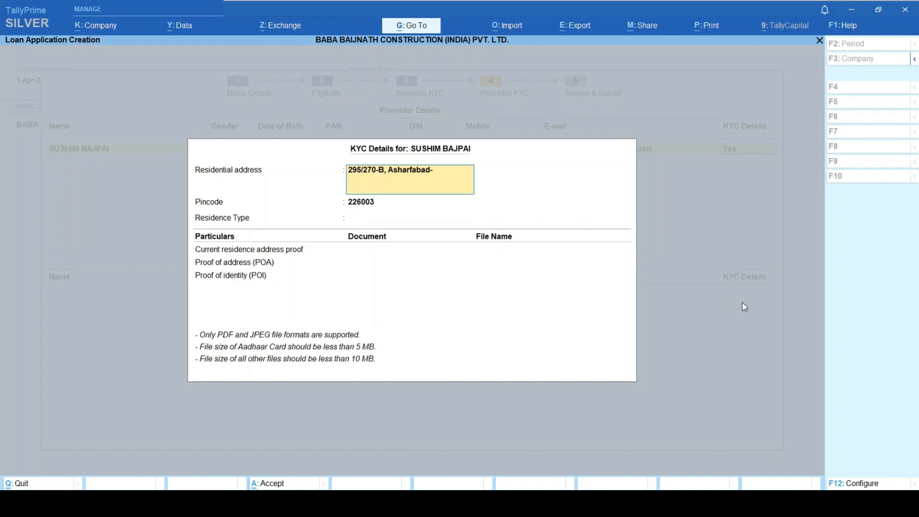
- Enter the promoter's residential address, set residence Owned, and attach the electricity bill PDF
key("Return")
key("Return")
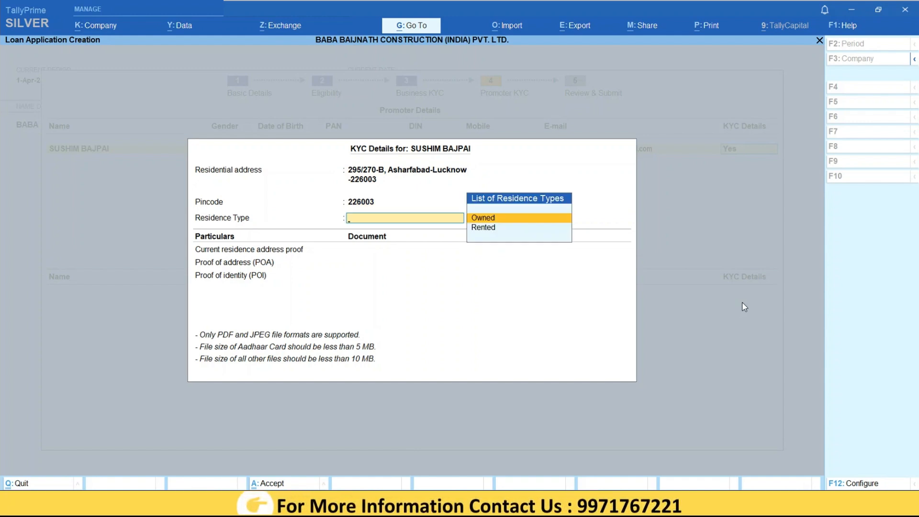
key("Return")
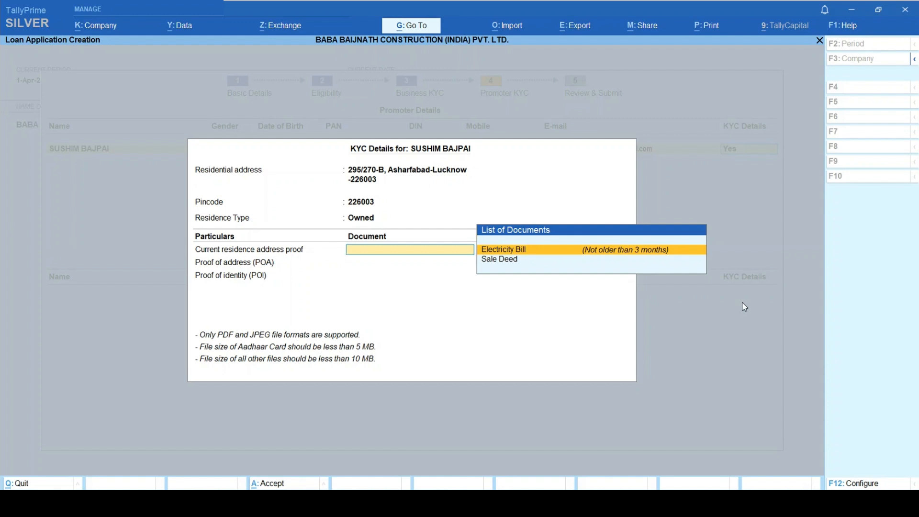
key("Return")
key("Down")
key("Down")
key("Down")
key("Down")
key("Down")
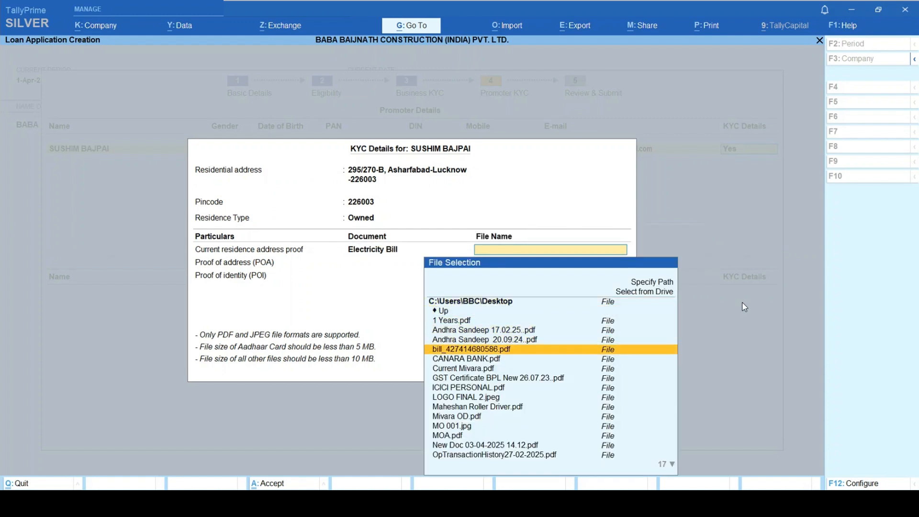
key("Return")
- Attach the Aadhaar Card PDF as the promoter's proof of address
key("Return")
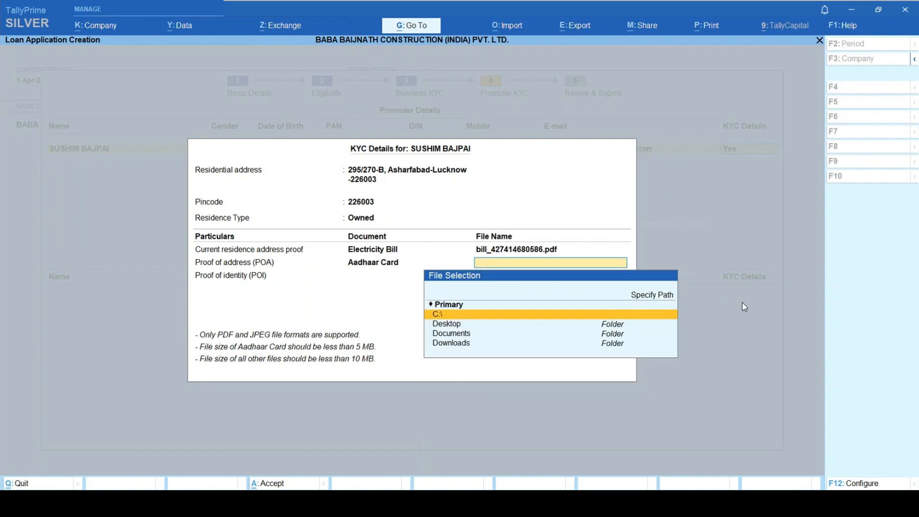
key("Down")
key("Return")
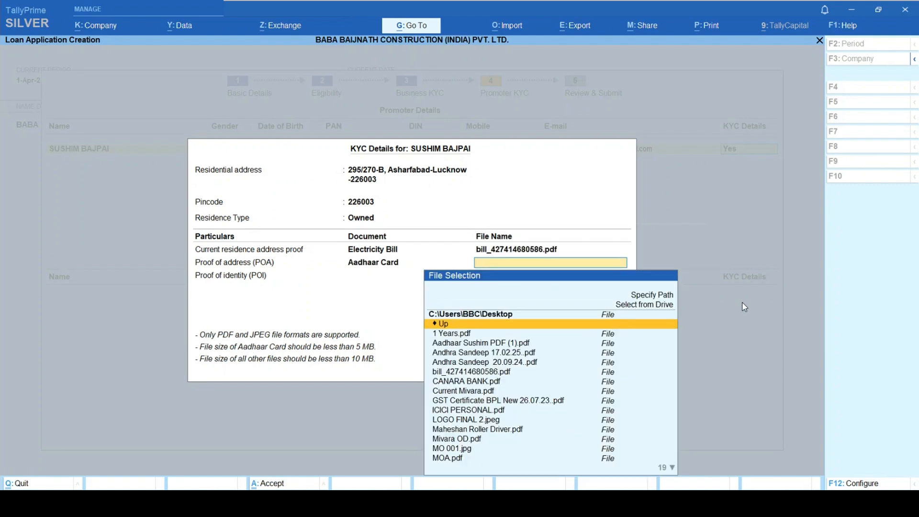
key("Down")
key("Down")
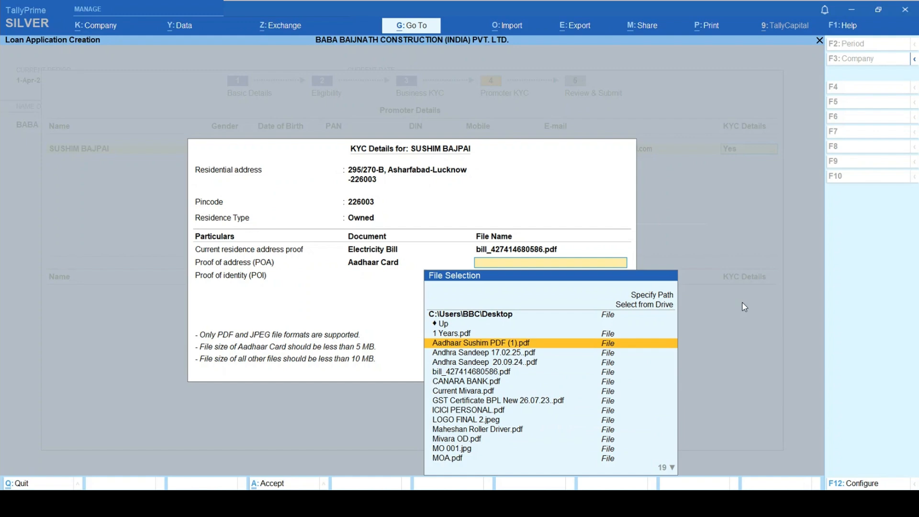
key("Return")
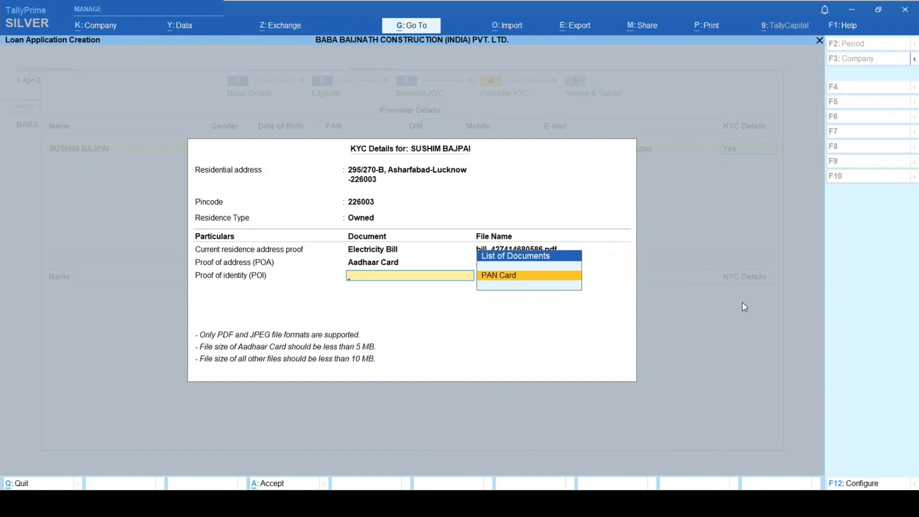
- Attach the PAN card image from the Desktop as the promoter's proof of identity
key("Return")
key("Up")
key("Return")
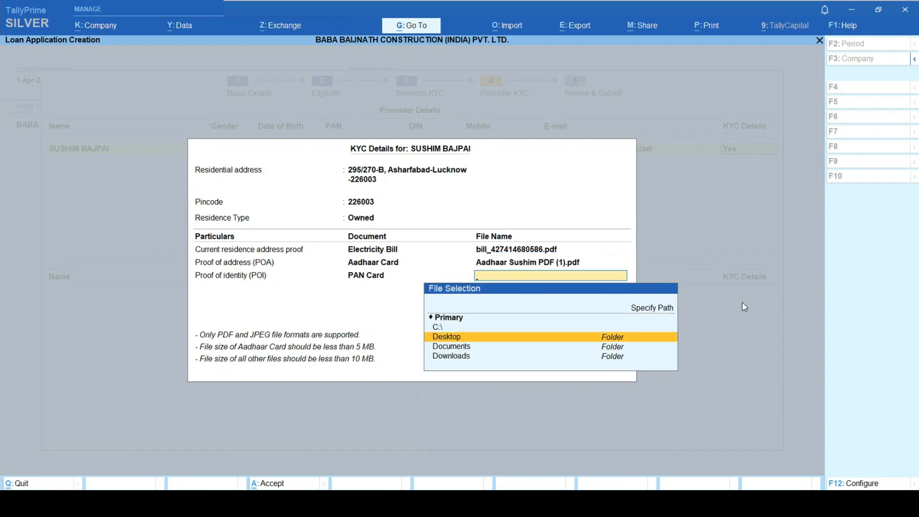
key("Return")
key("Down")
key("Down")
key("Down")
key("Down")
key("Down")
key("Down")
key("Down")
key("Down")
key("Down")
key("Down")
key("Down")
key("Down")
key("Down")
key("Down")
key("Down")
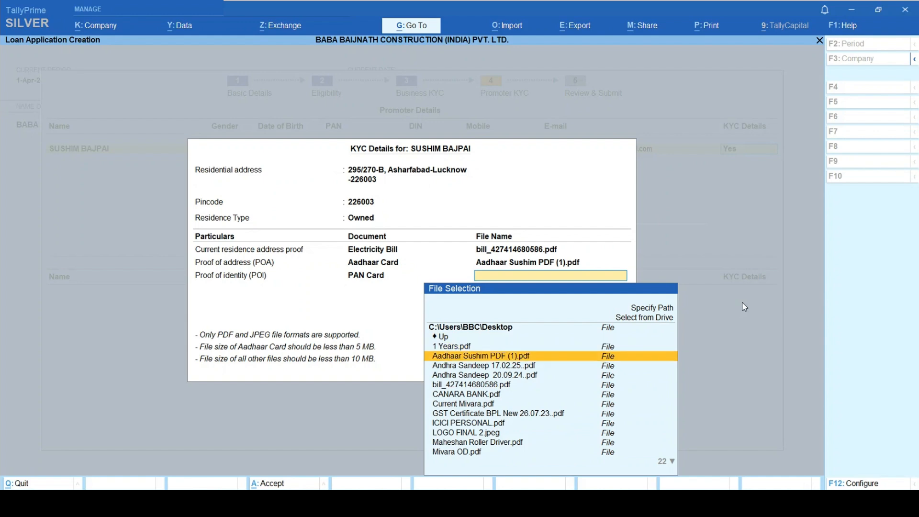
key("Down")
key("Down")
key("Down")
key("Down")
key("Up")
key("Up")
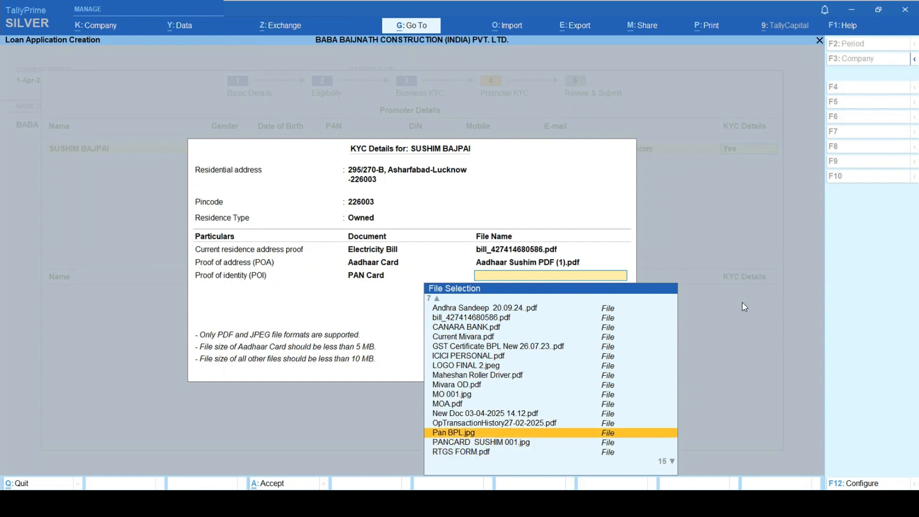
key("Down")
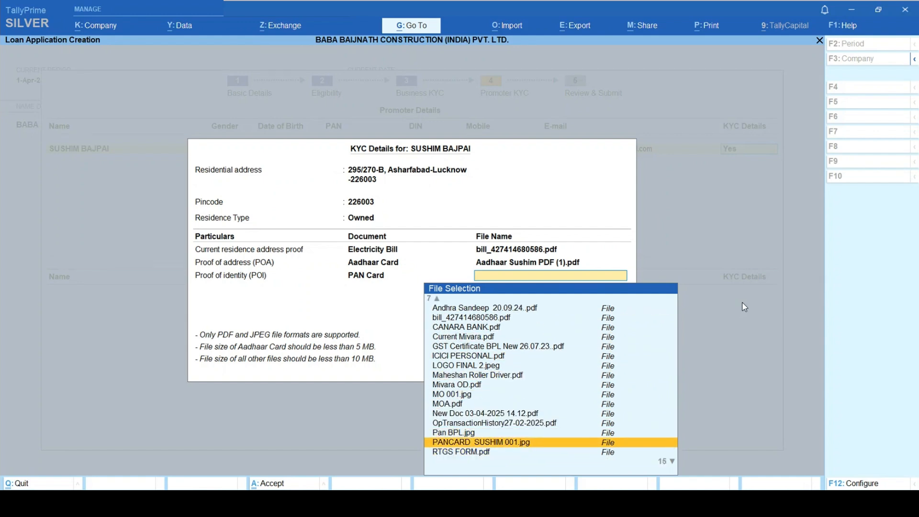
key("Return")
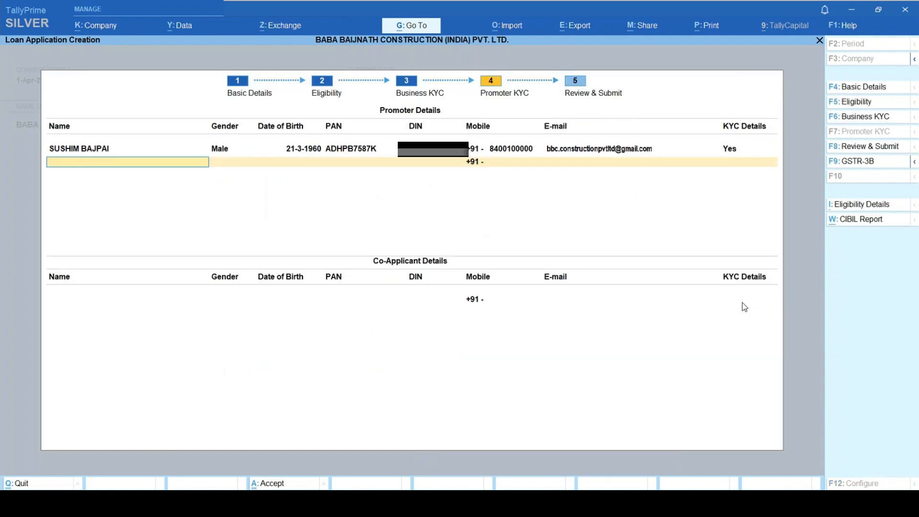
- Skip the co-applicant row and accept the promoter KYC step, uploading its documents
key("Return")
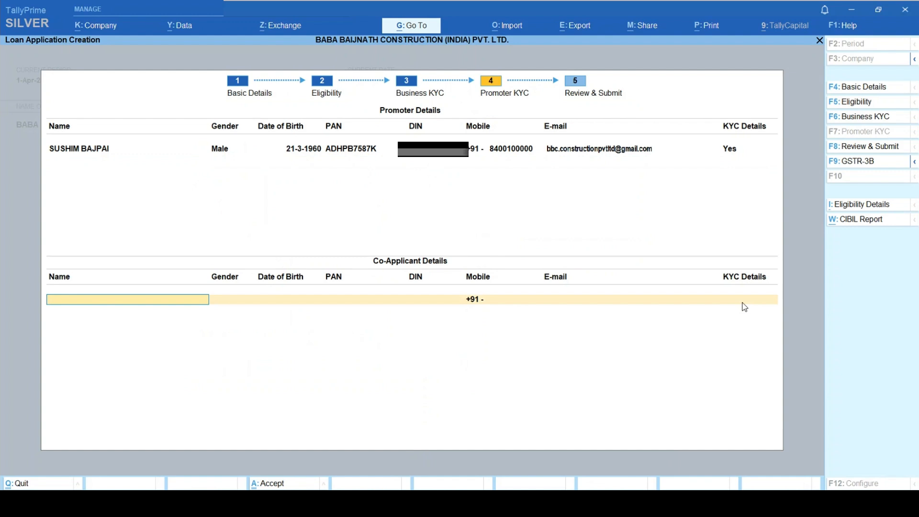
key("Return")
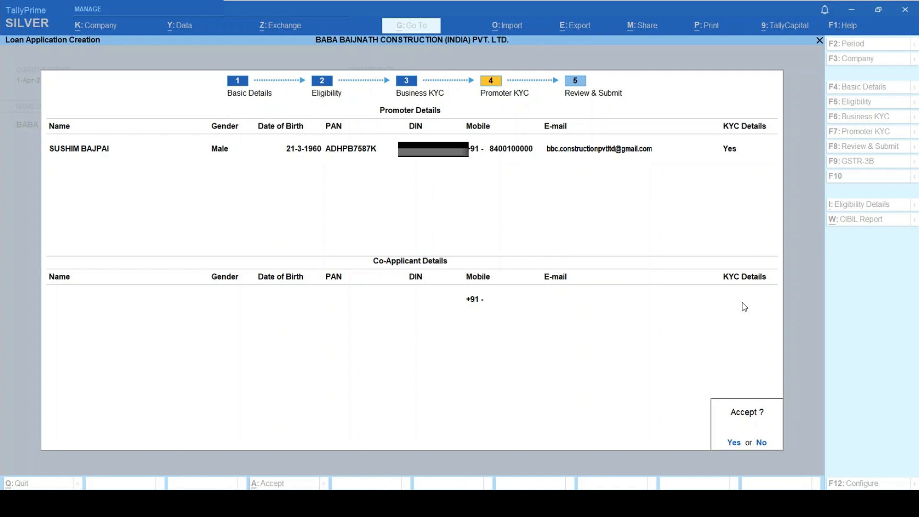
key("Return")
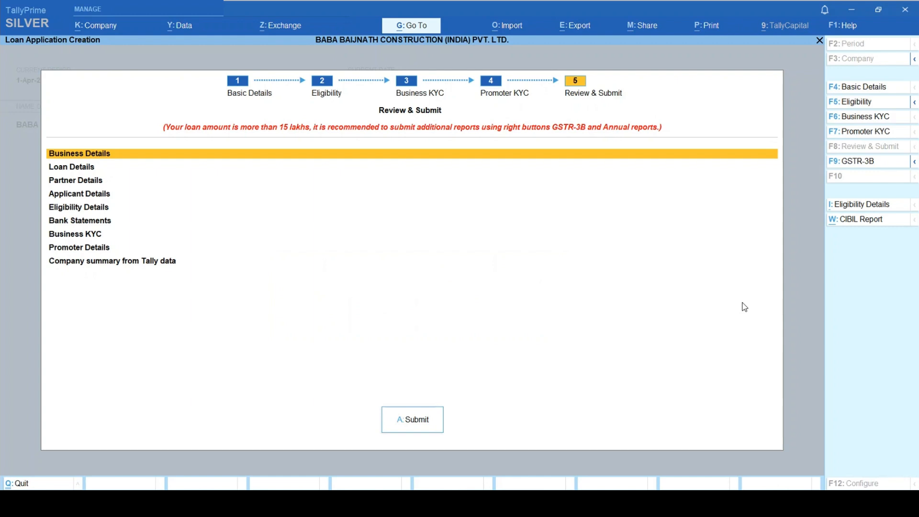
- Open the F9: GSTR-3B upload screen for the last 18 months of GST returns
left_click(860, 163)
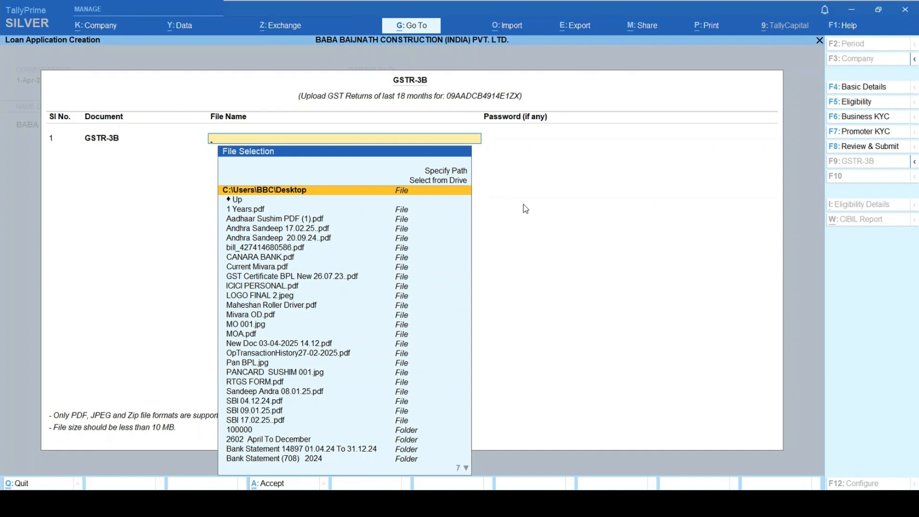
- Attach the monthly GSTR-3B PDFs from the Desktop 2023 folder and April 2024 from the 2024 folder
key("Up")
key("Return")
key("Down")
key("Return")
key("Down")
key("Down")
key("Down")
key("Down")
key("Down")
key("Down")
key("Down")
key("Down")
key("Down")
key("Down")
key("Down")
key("Down")
key("Down")
key("Down")
key("Down")
key("Down")
key("Down")
key("Down")
key("Down")
key("Down")
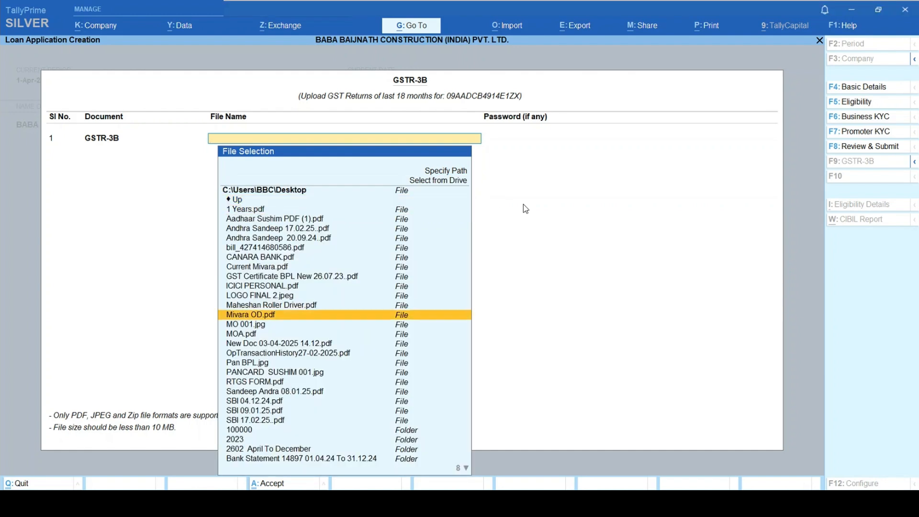
key("Up")
key("Up")
key("Up")
key("Return")
key("Down")
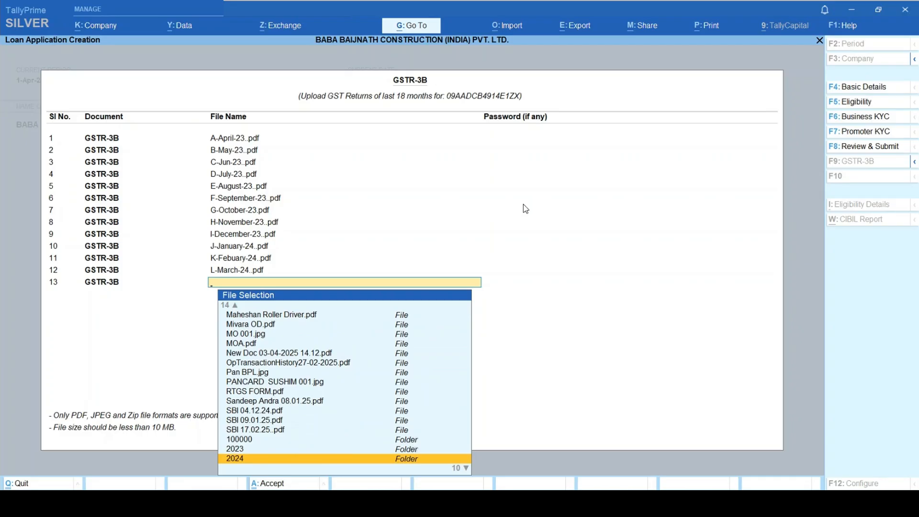
key("Return")
key("Down")
key("Return")
key("Return")
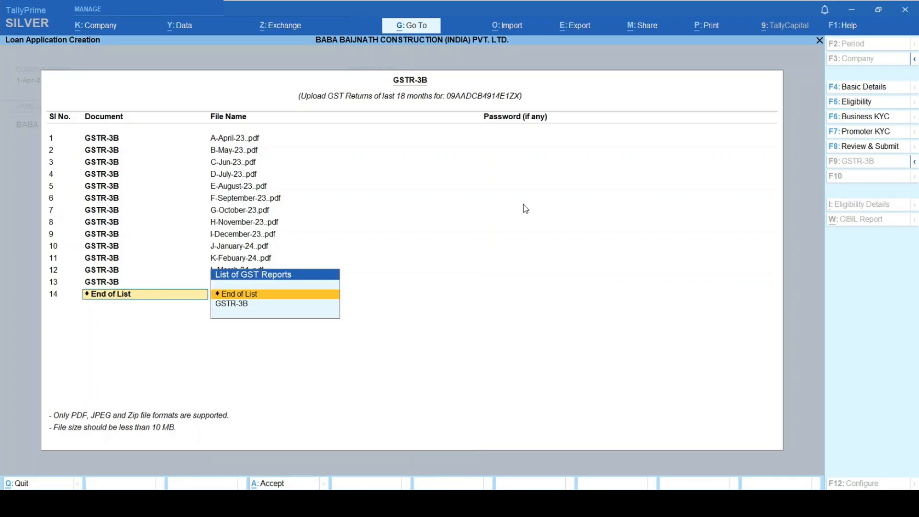
- Add GSTR-3B rows 14-16 with the May, June and July 2024 return PDFs
key("Down")
key("Return")
key("Down")
key("Down")
key("Down")
key("Return")
key("Return")
key("Down")
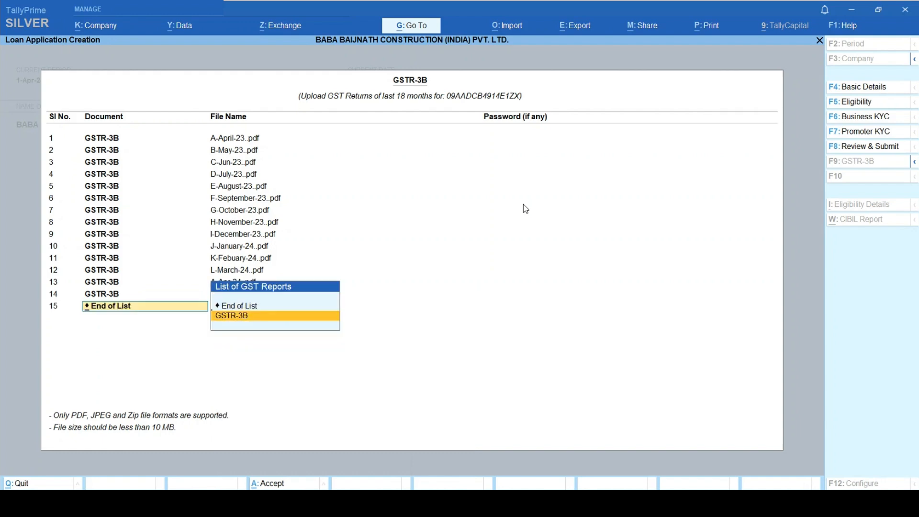
key("Return")
key("Down")
key("Down")
key("Down")
key("Down")
key("Return")
key("Return")
key("Down")
key("Return")
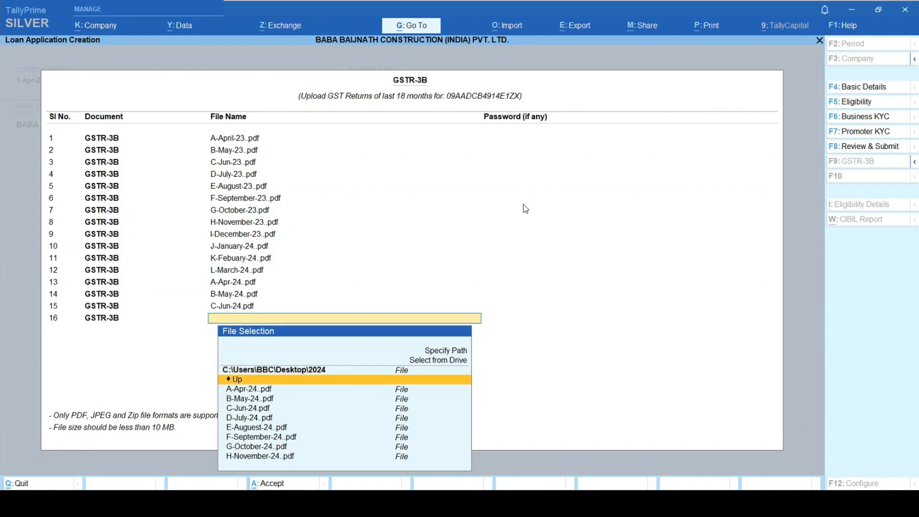
key("Down")
key("Down")
key("Down")
key("Down")
key("Return")
key("Return")
- Add rows 17-18 with the August and September 2024 returns, end the list and upload
key("Down")
key("Return")
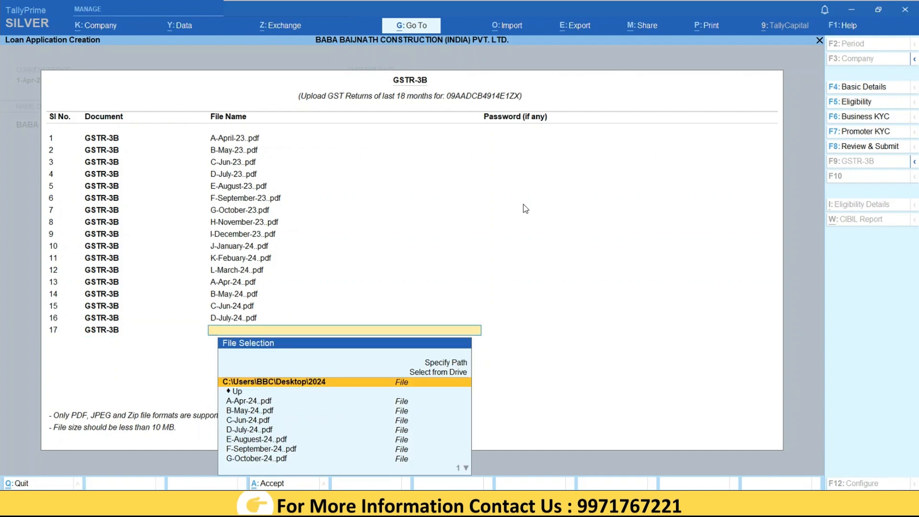
key("Down")
key("Down")
key("Down")
key("Down")
key("Return")
key("Return")
key("Down")
key("Return")
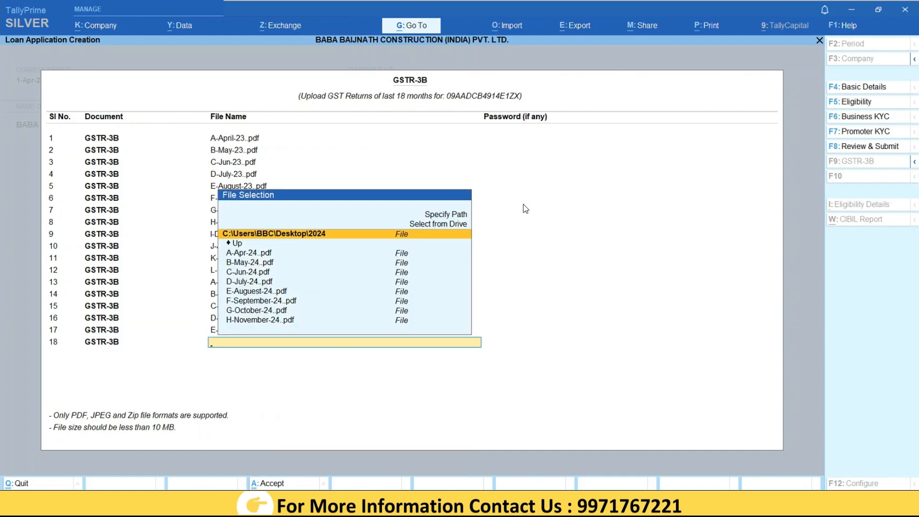
key("Down")
key("Down")
key("Down")
key("Down")
key("Down")
key("Down")
key("Down")
key("Return")
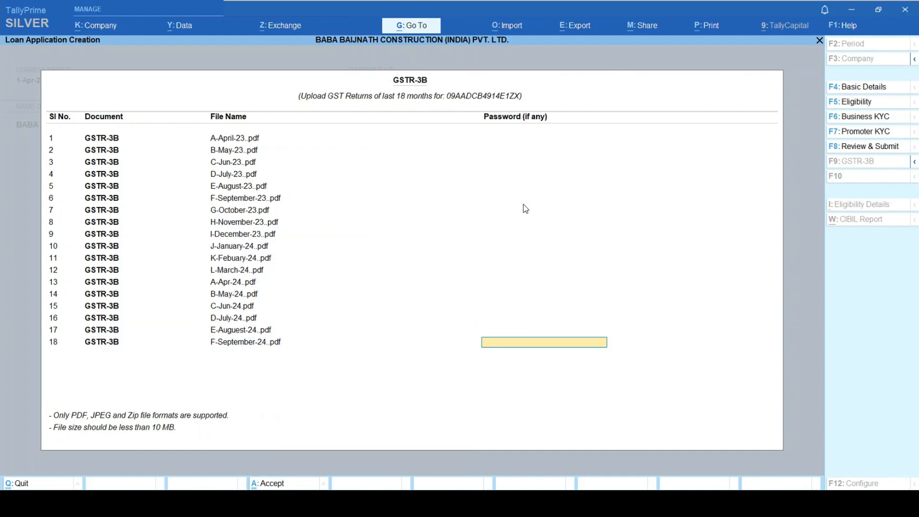
key("Return")
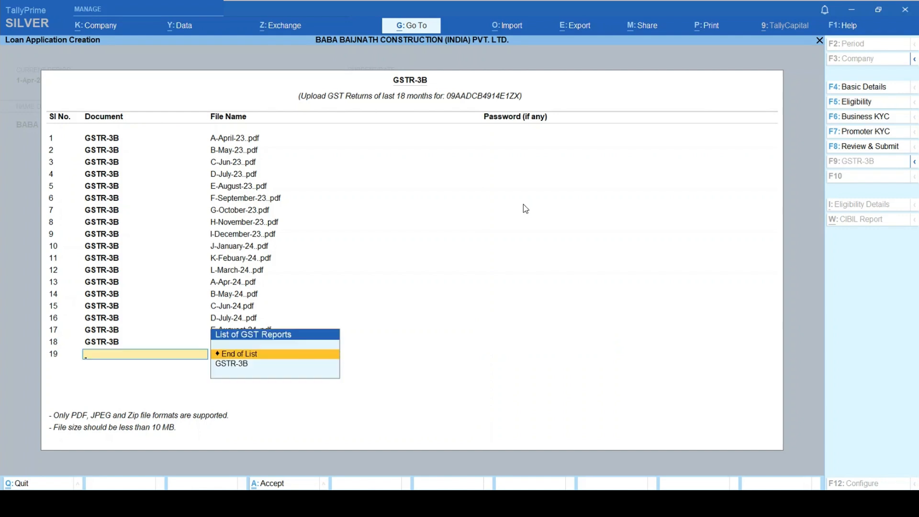
key("Return")
key("Return")
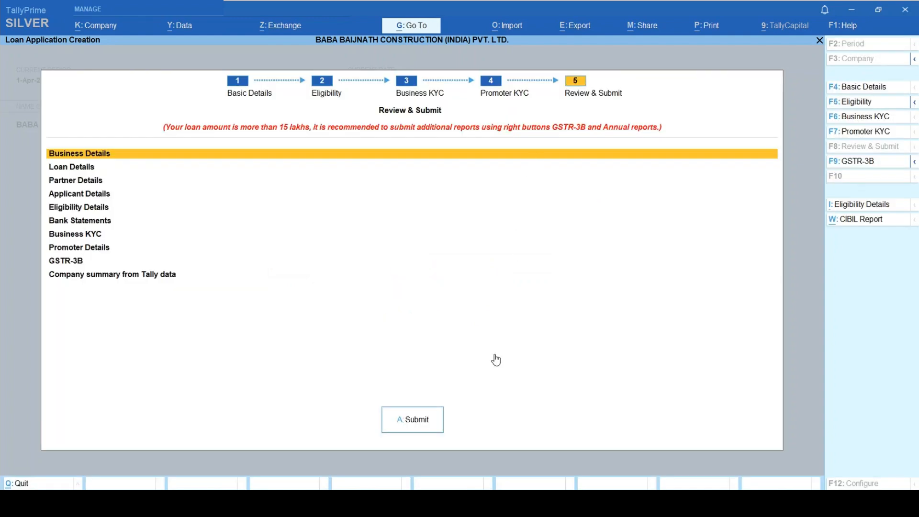
- Submit the TallyCapital loan application and dismiss the success message
left_click(421, 424)
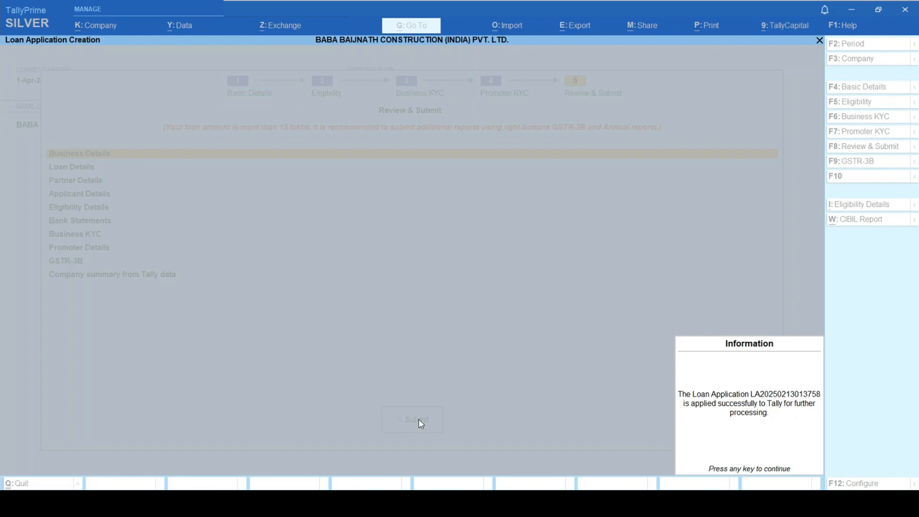
key("Return")
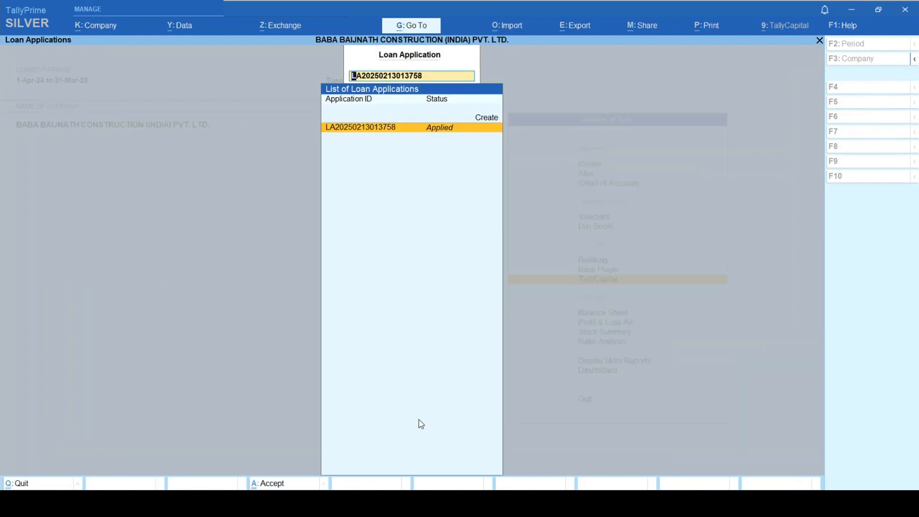
- Open the submitted application to confirm its Applied, pending-review status, then close the view
key("Return")
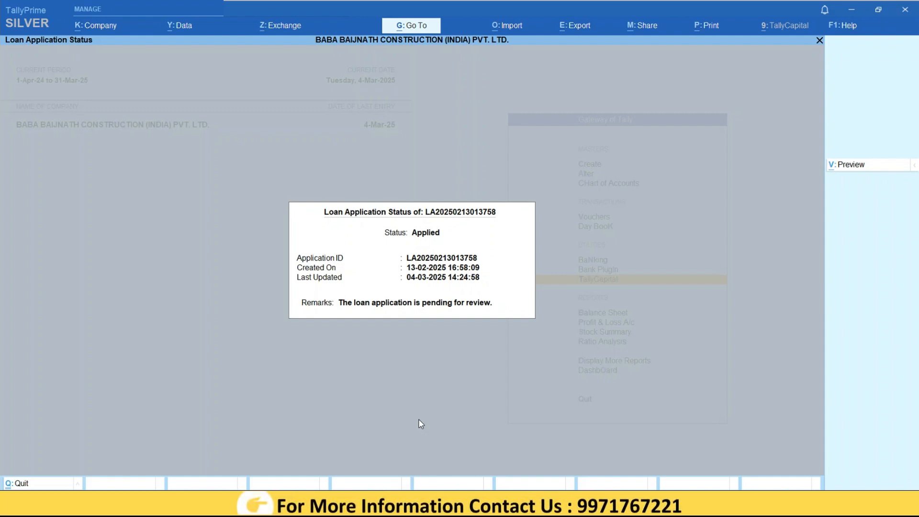
key("Escape")
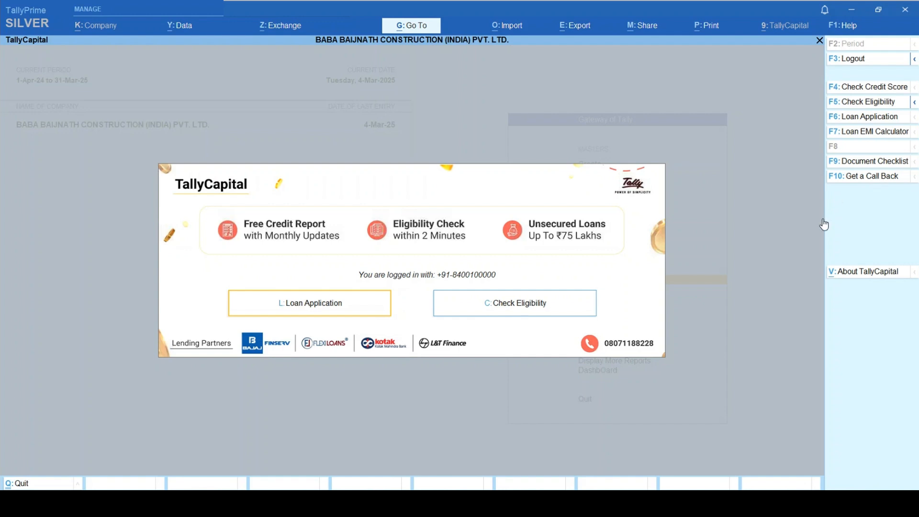
- Request a call back from TallyCapital and dismiss the confirmation
left_click(871, 178)
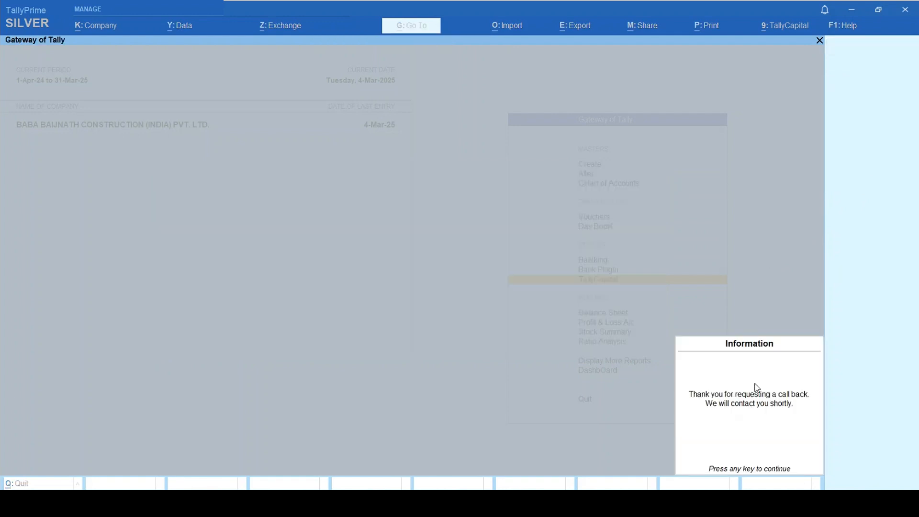
left_click(775, 422)
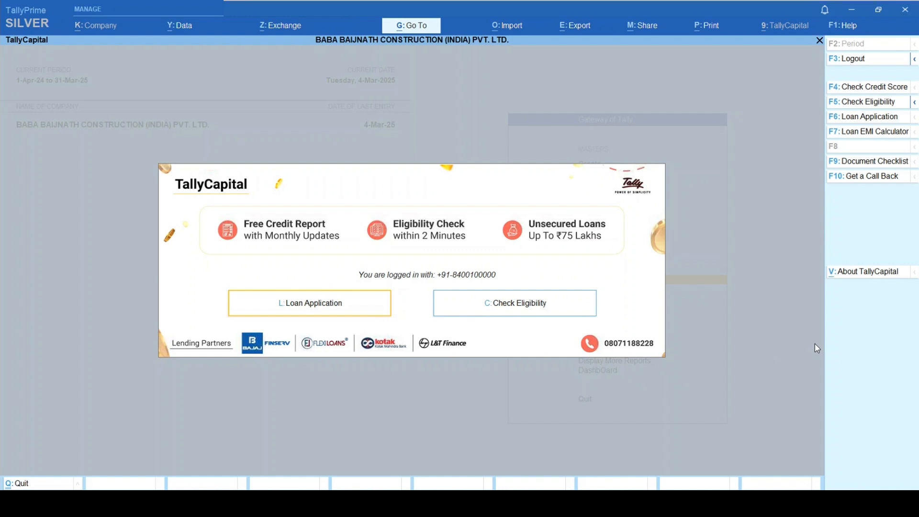
- Compute the EMI for 75,00,000 at 2% over 5 years and view the month-wise schedule
left_click(878, 134)
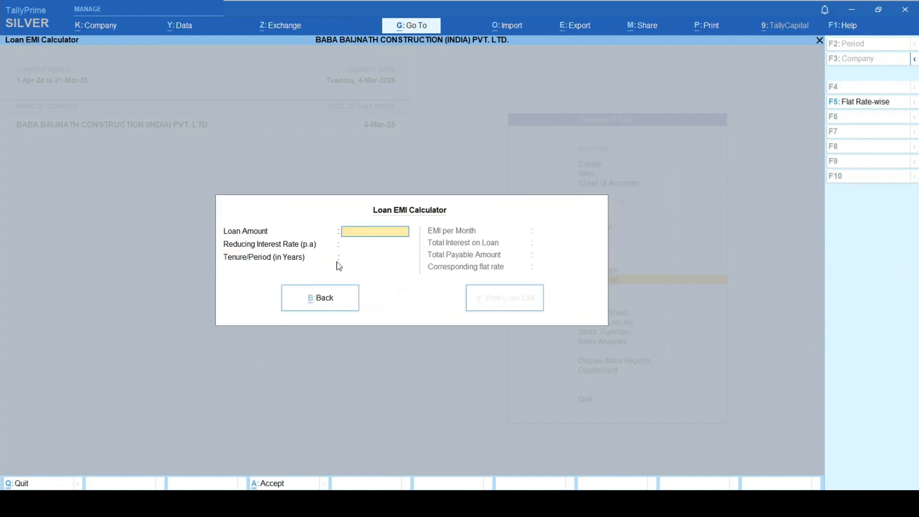
type("5000000")
key("Return")
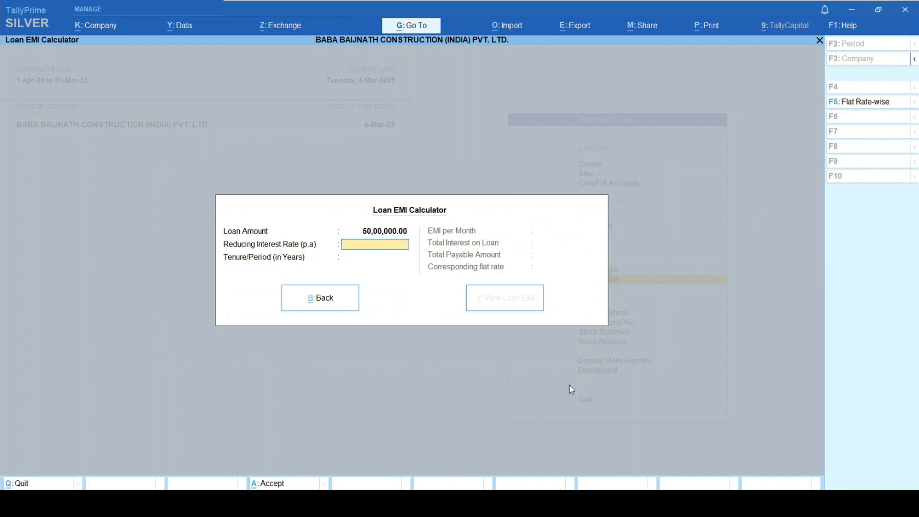
key("BackSpace")
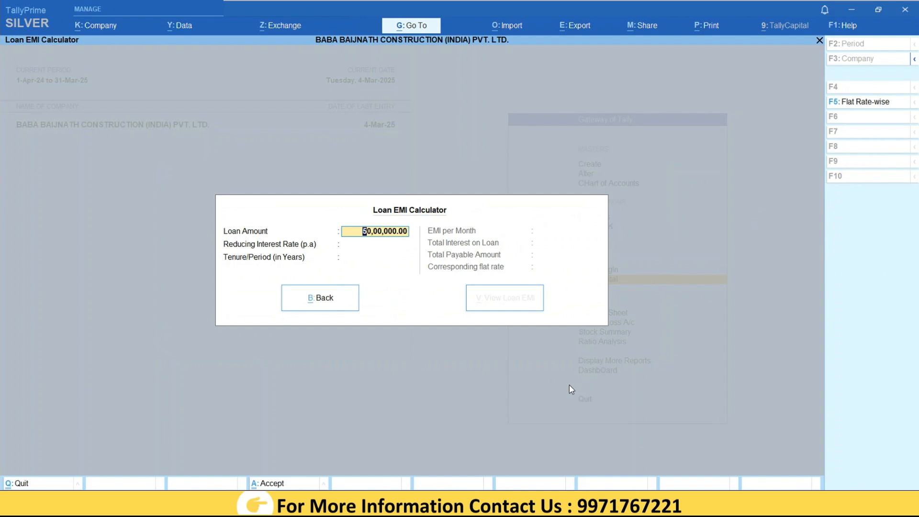
type("7500000")
key("Return")
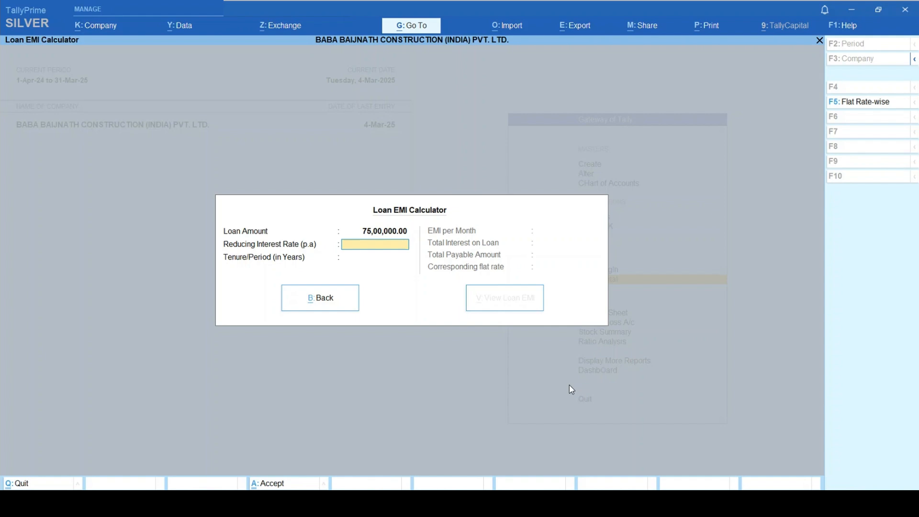
type("2")
key("Return")
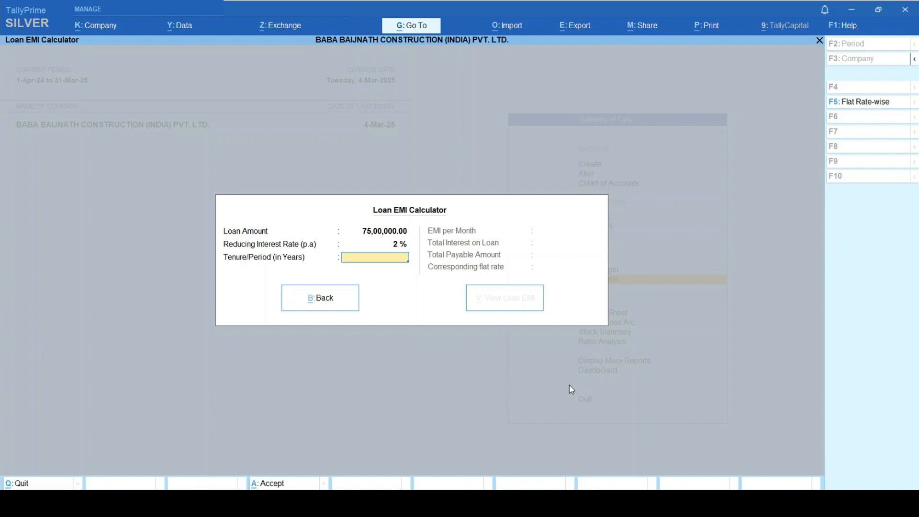
type("5")
key("Return")
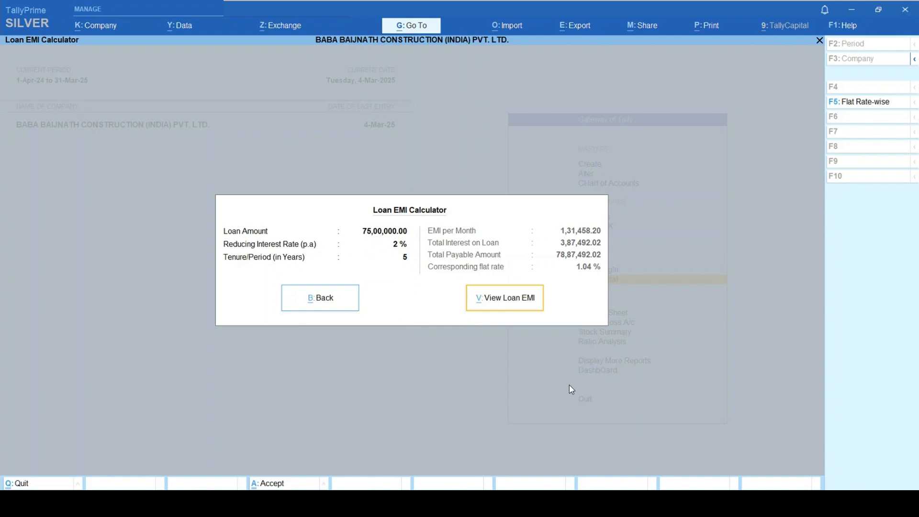
left_click(519, 306)
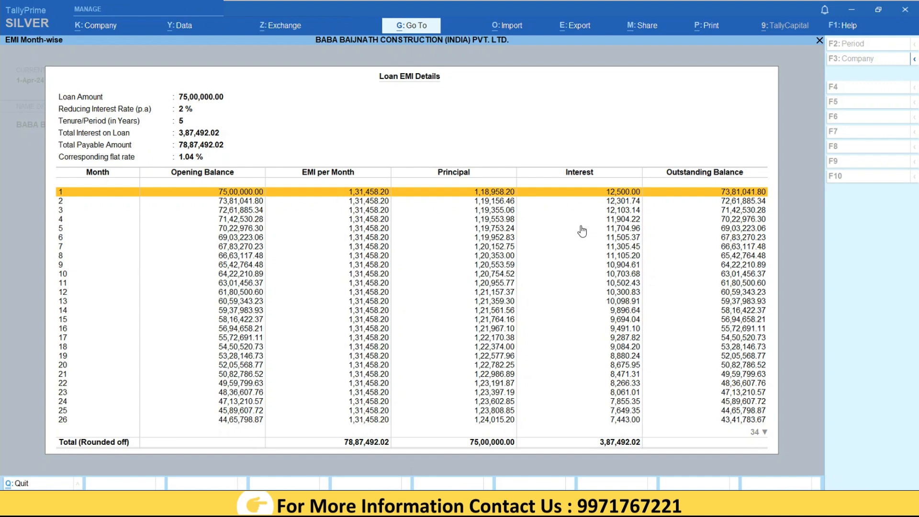
- Scroll through the later EMI months, close the schedule and quit the Loan EMI Calculator
key("Down")
key("Down")
key("Down")
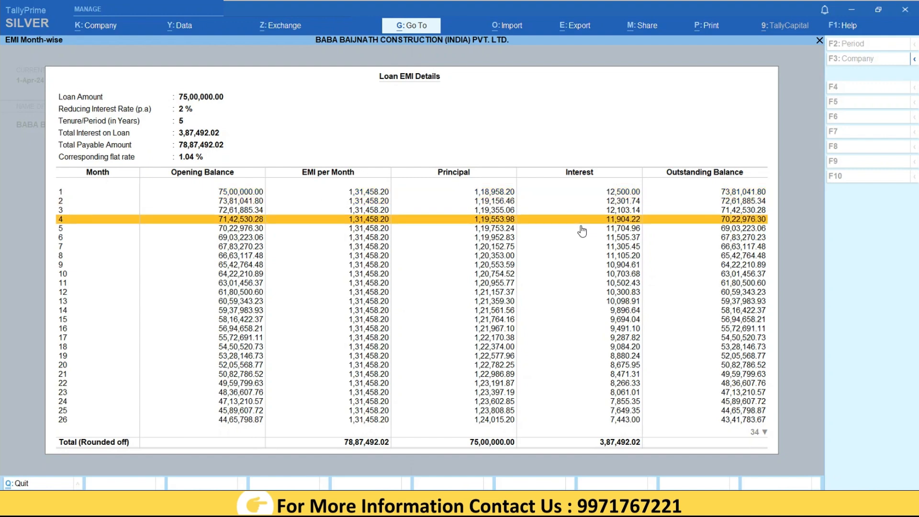
key("Down")
key("Down")
key("Down")
key("Down")
key("Down")
key("Down")
key("Down")
key("Down")
key("Down")
key("Down")
key("Down")
key("Down")
key("Down")
key("Down")
key("Down")
key("Down")
key("Down")
key("Down")
key("Down")
key("Down")
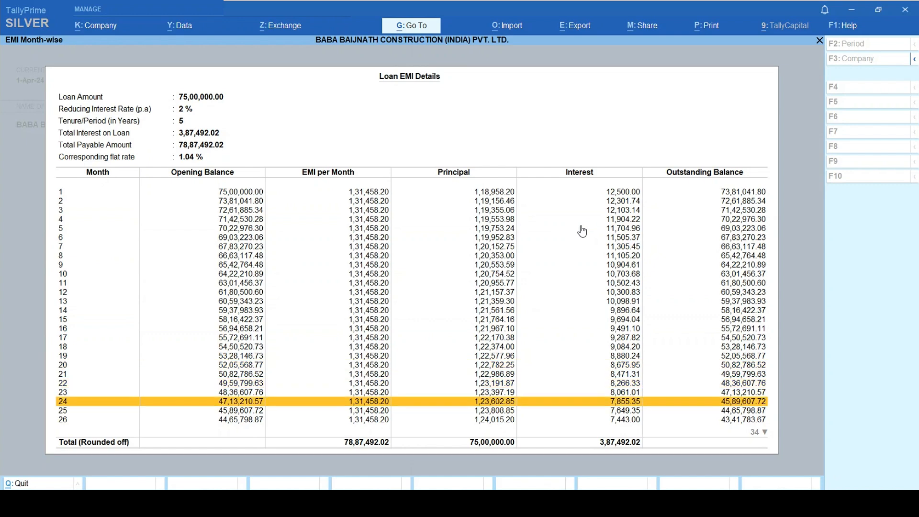
key("Down")
key("Down")
key("Down")
key("Down")
key("Down")
key("Down")
key("Down")
key("Down")
key("Down")
key("Down")
key("Down")
key("Down")
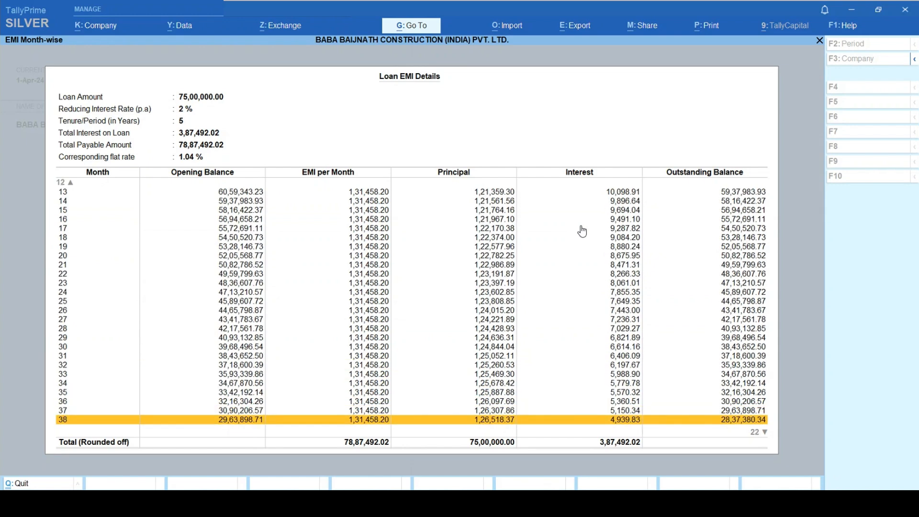
key("Escape")
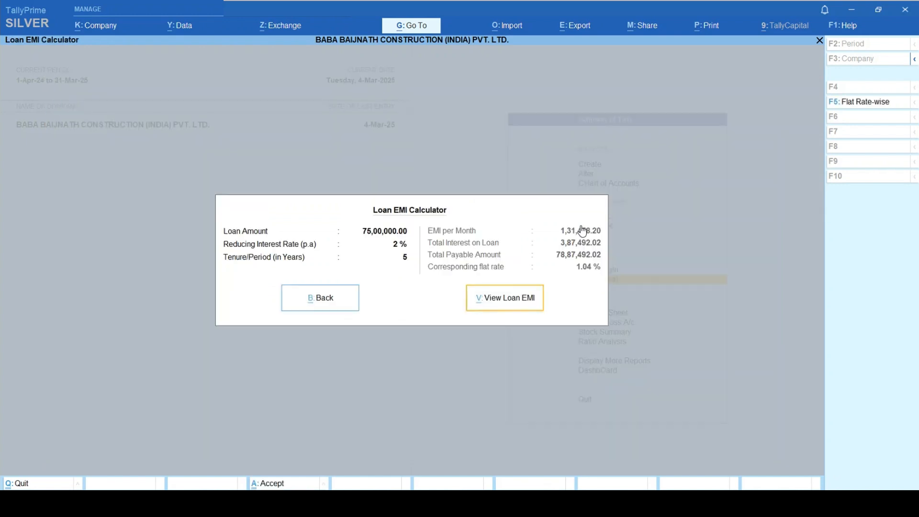
key("Escape")
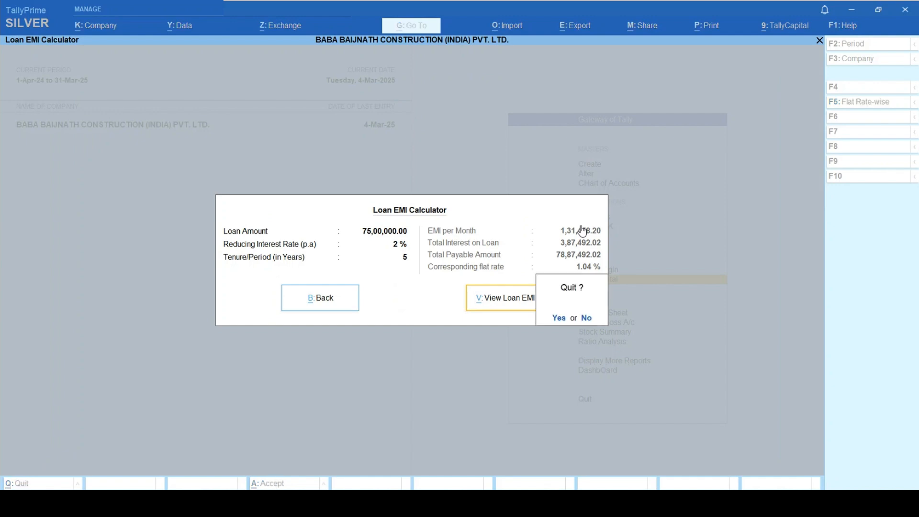
key("y")
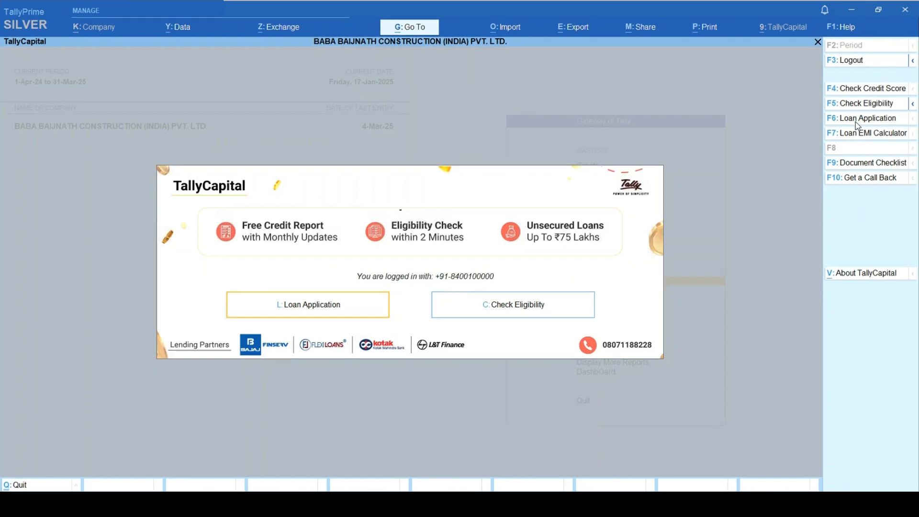
- Fill the credit score form with the applicant's PAN, first name, surname and e-mail, then agree and submit
key("F4")
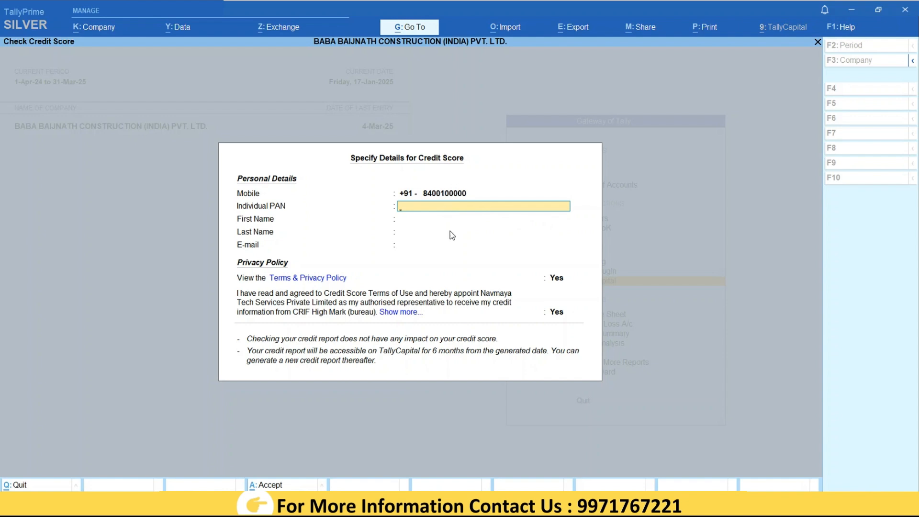
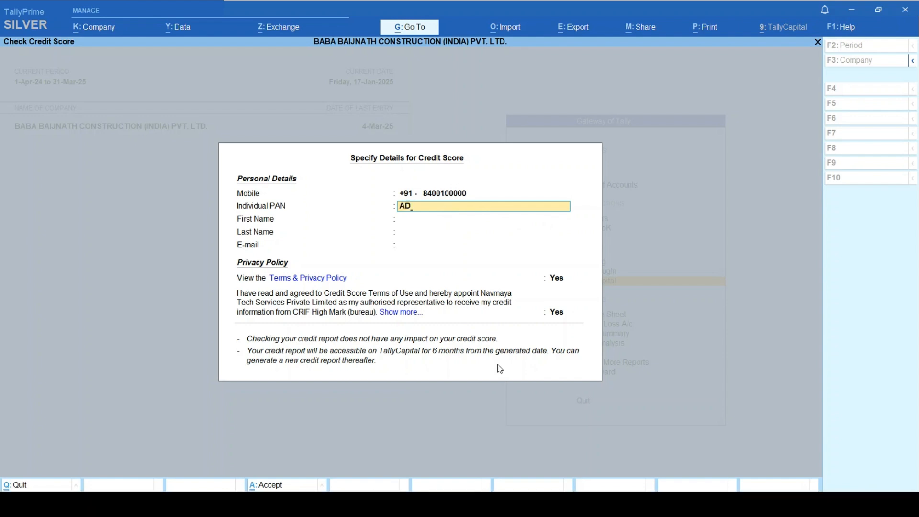
key("Return")
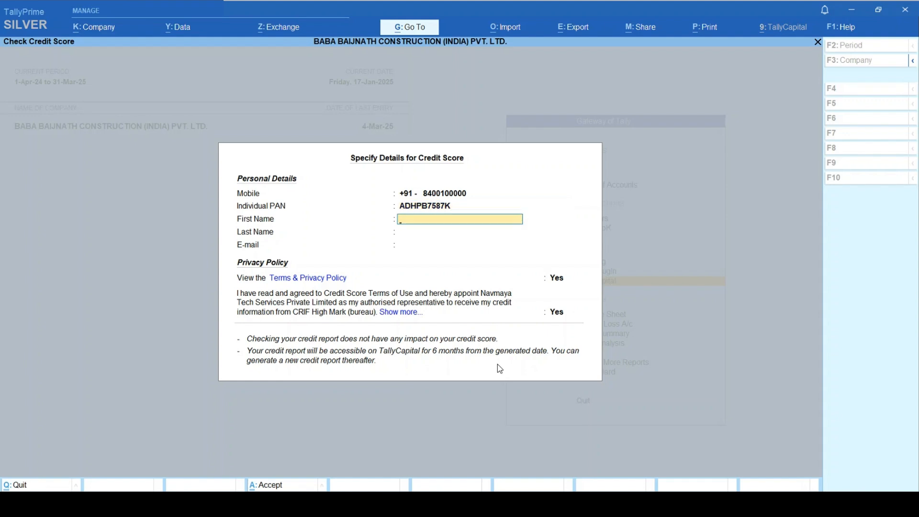
key("Return")
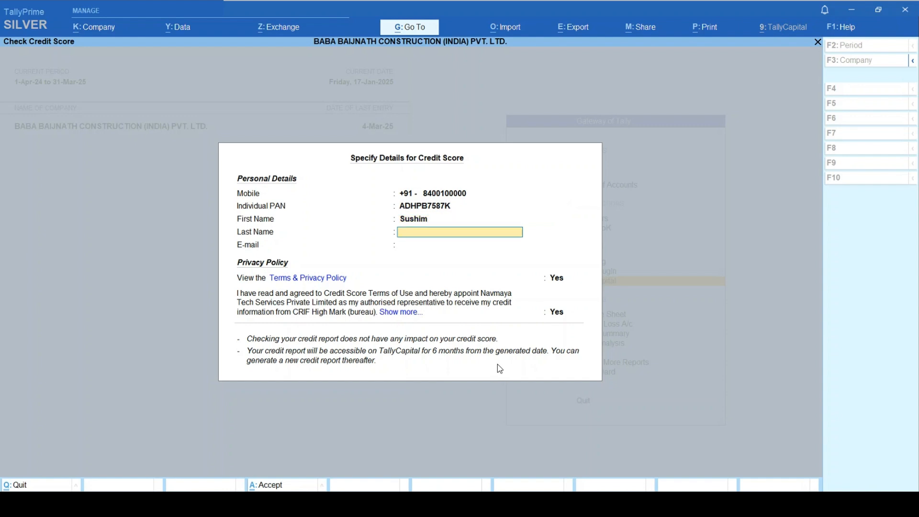
key("Return")
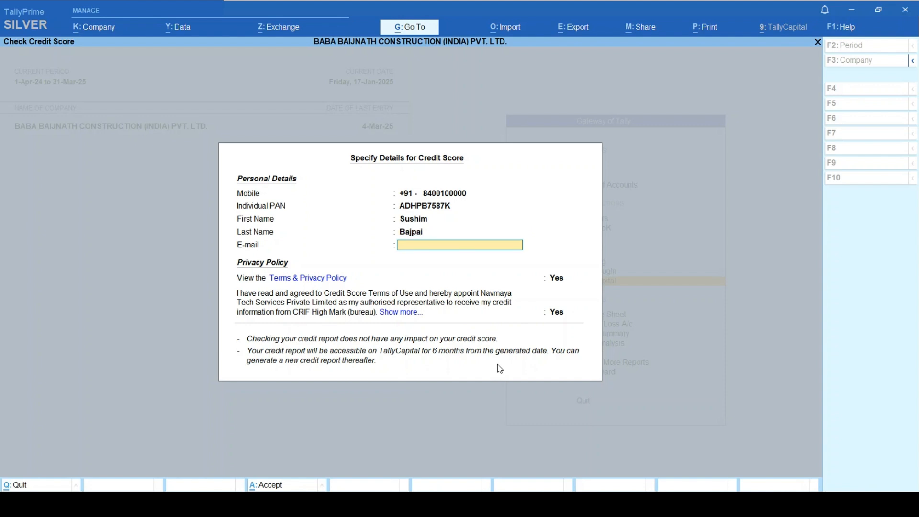
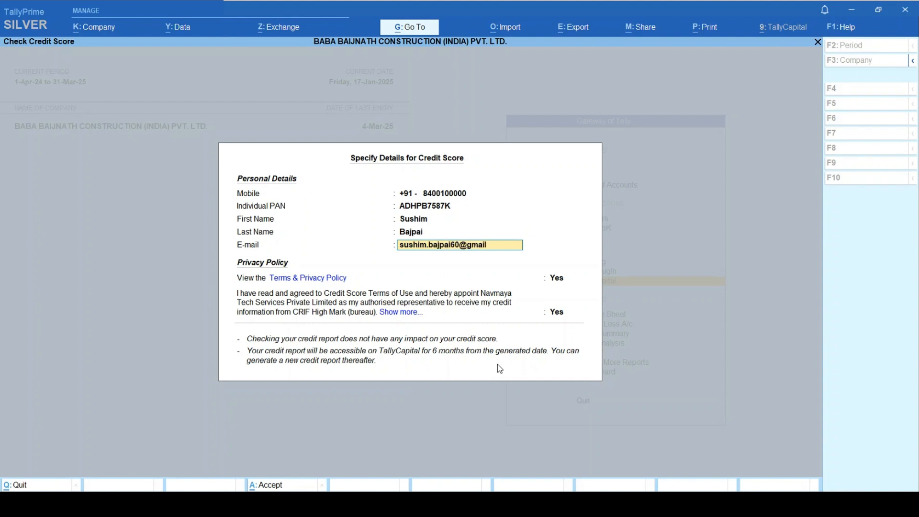
key("Return")
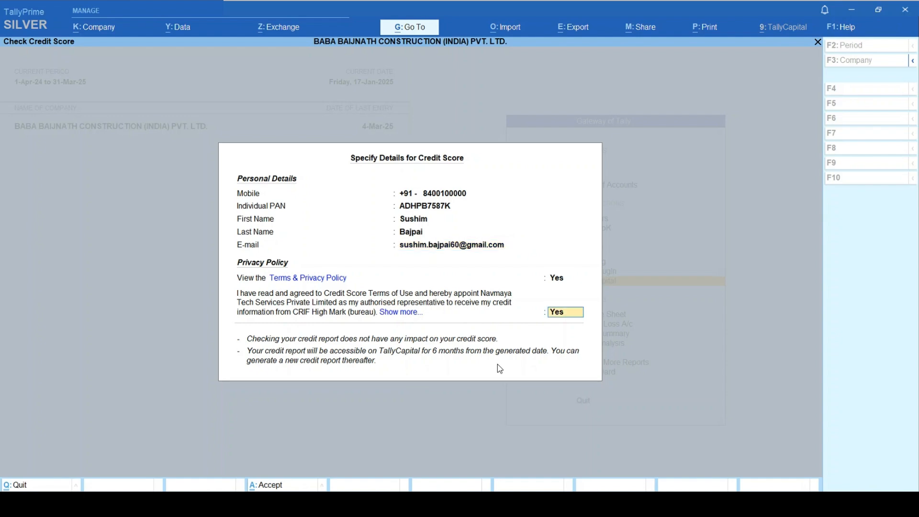
key("Return")
key("Return")
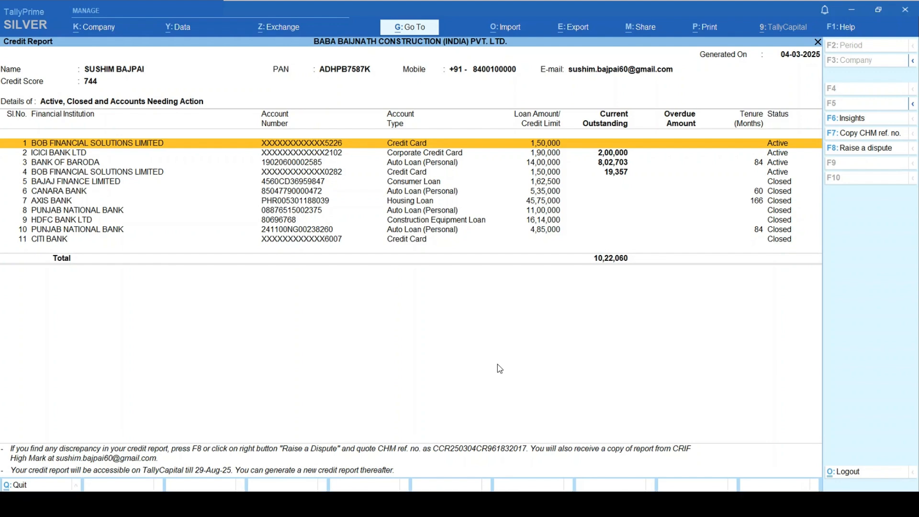
- Browse the credit report's account rows, then close the report
key("Down")
key("Down")
key("Down")
key("Down")
key("Up")
key("Up")
key("Up")
key("Up")
key("Down")
key("Down")
key("Down")
key("Down")
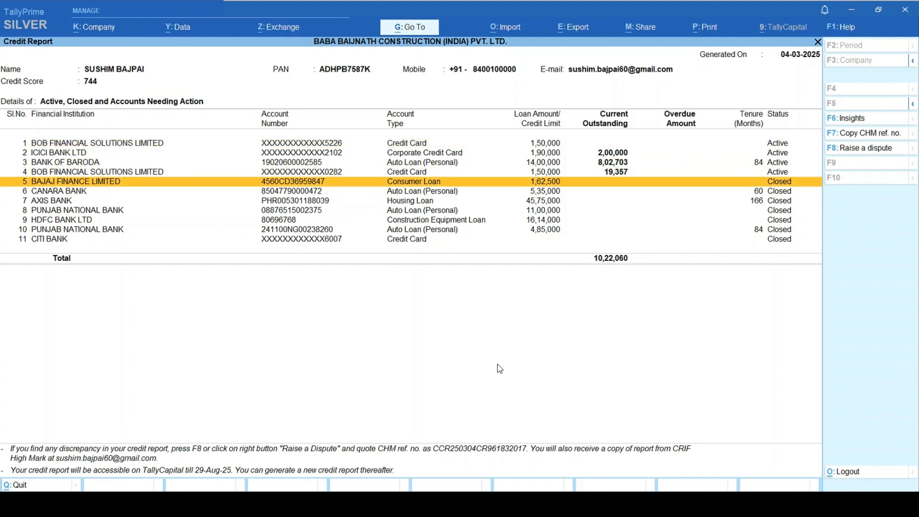
key("Up")
key("Up")
key("Up")
key("Up")
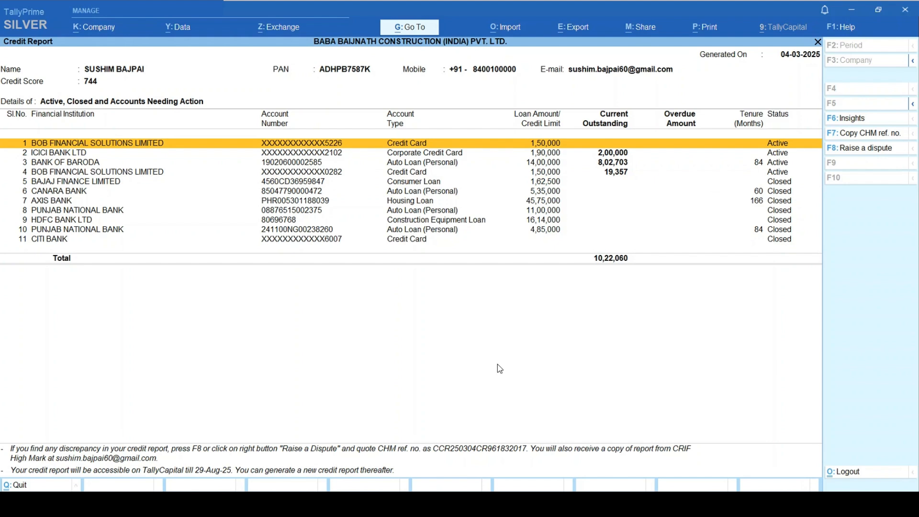
key("Escape")
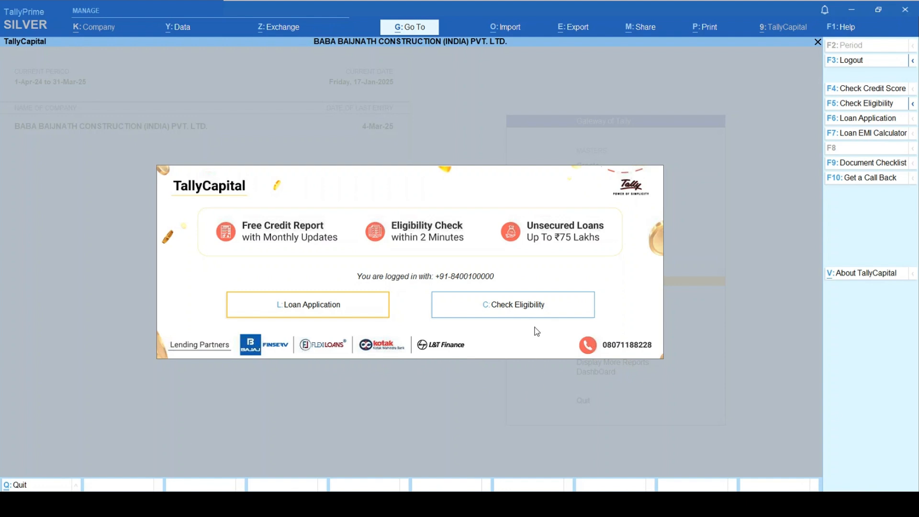
- Run Check Eligibility to bring up the CIBIL report with score 693
left_click(534, 312)
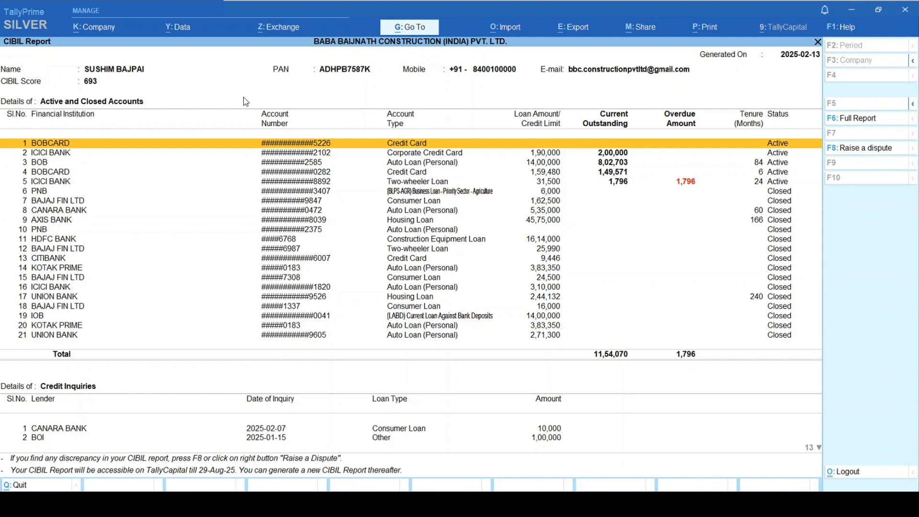
- Open the full CIBIL report on myscore.cibil.com and scroll through the score 693 page
left_click(864, 124)
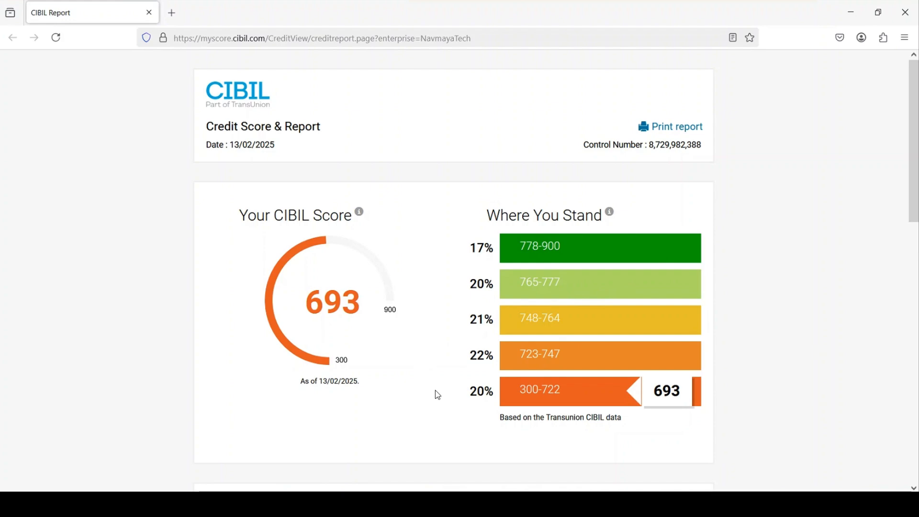
scroll(435, 392, "down", 4)
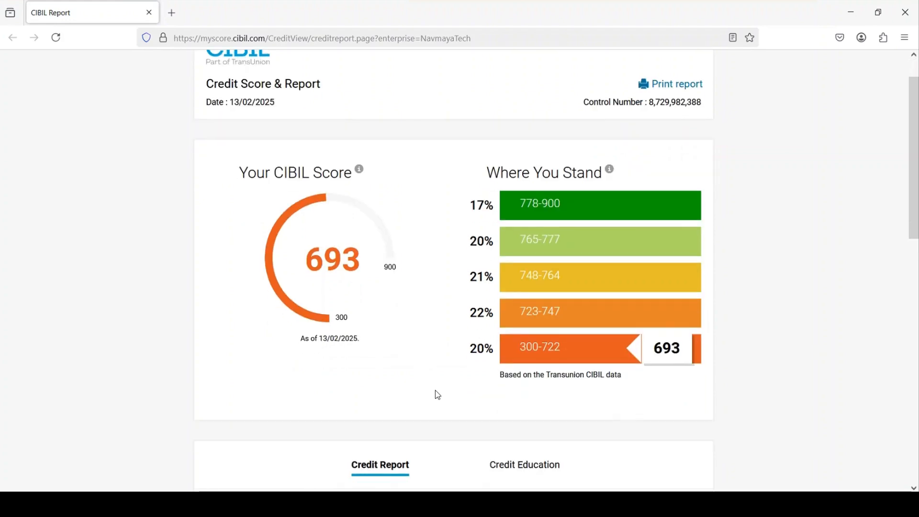
scroll(436, 390, "down", 4)
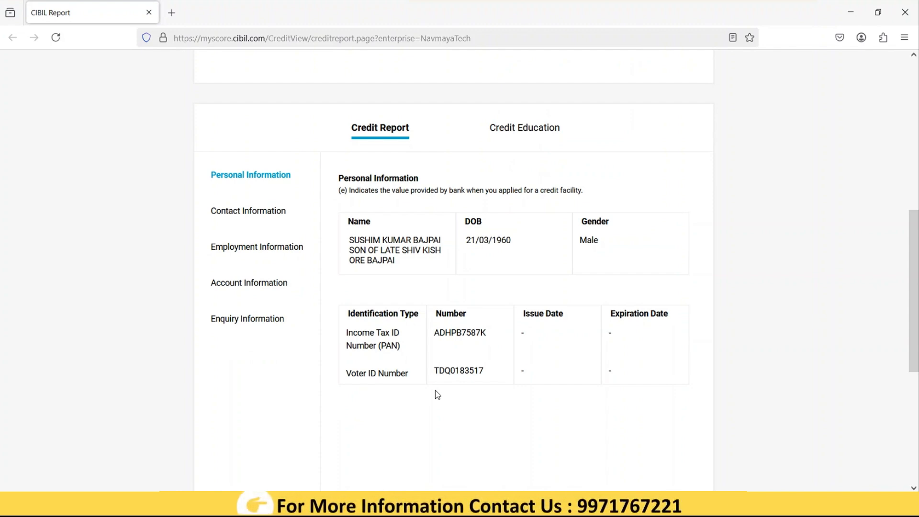
scroll(435, 390, "up", 8)
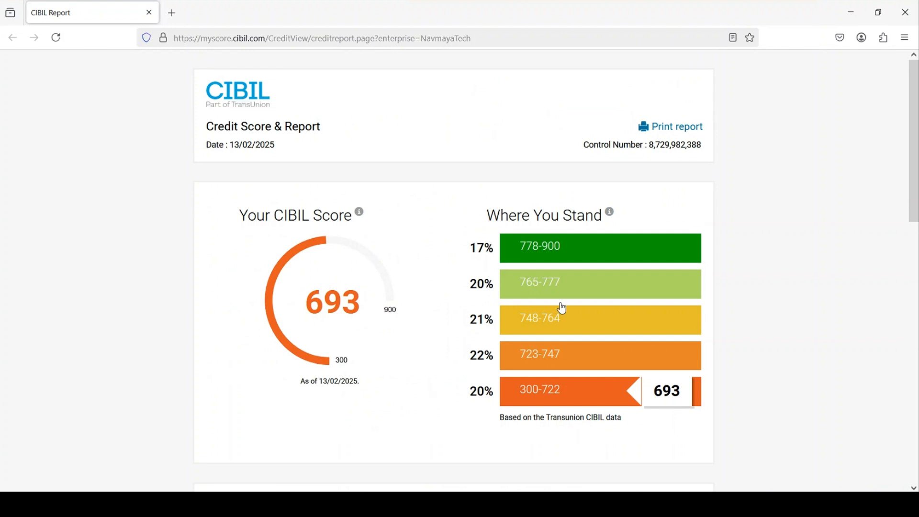
- Open the printable CIBIL report and set the print destination to Save as PDF
left_click(672, 134)
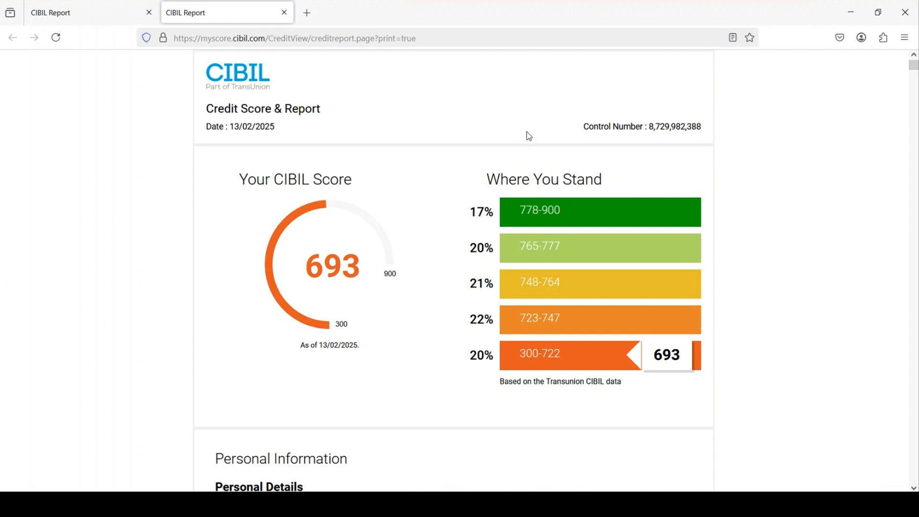
scroll(528, 135, "down", 5)
scroll(529, 136, "up", 5)
key("ctrl+p")
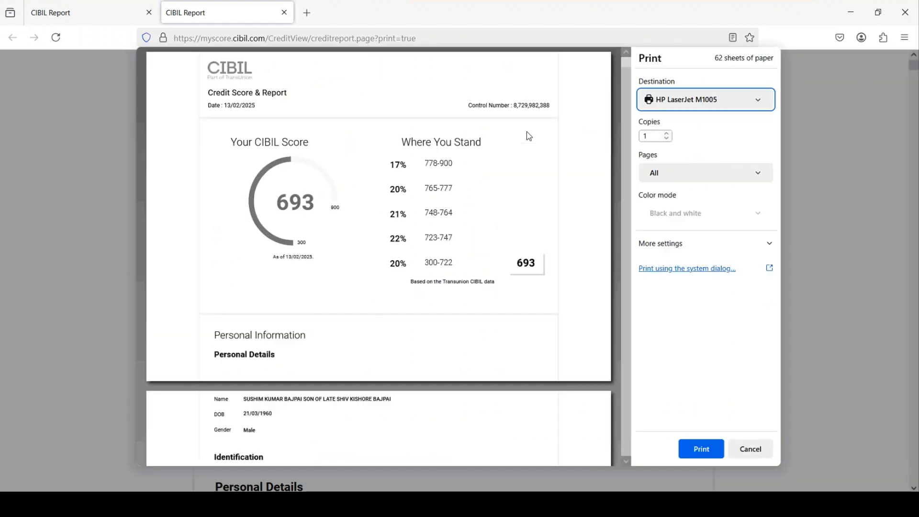
scroll(529, 136, "down", 5)
scroll(529, 136, "down", 15)
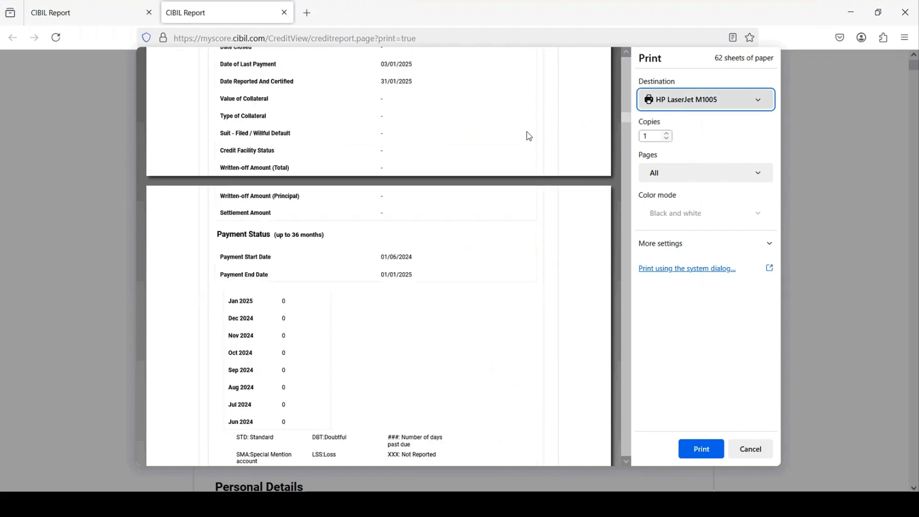
left_click(705, 100)
left_click(665, 119)
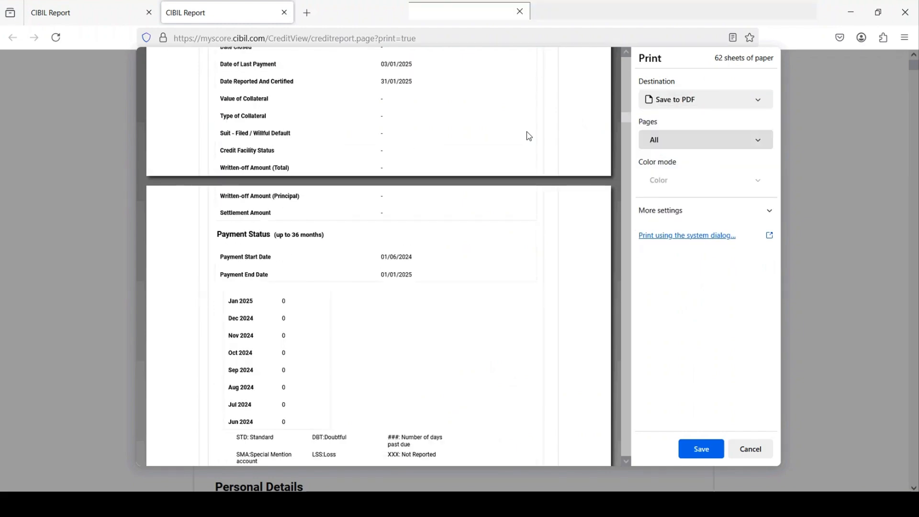
- Save the PDF to the Desktop as 'CIBIL Report 04.03.2025' plus the applicant's name
key("Return")
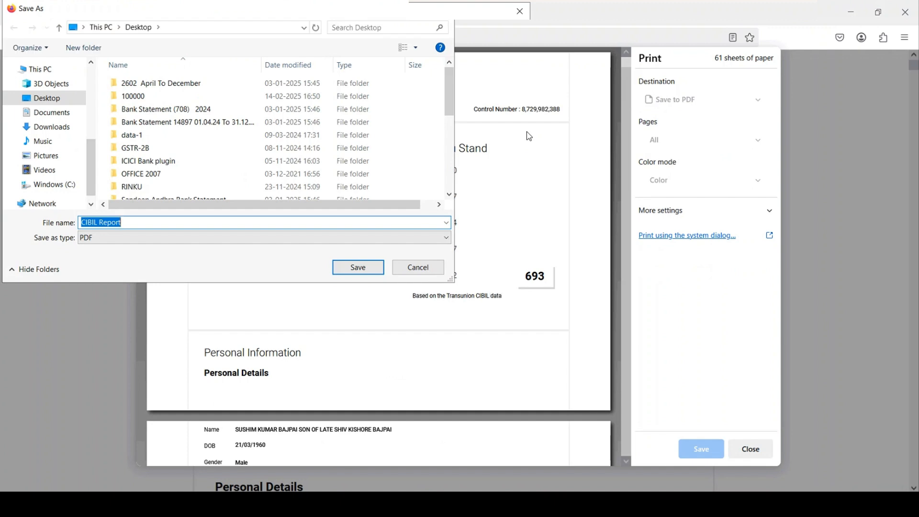
key("End")
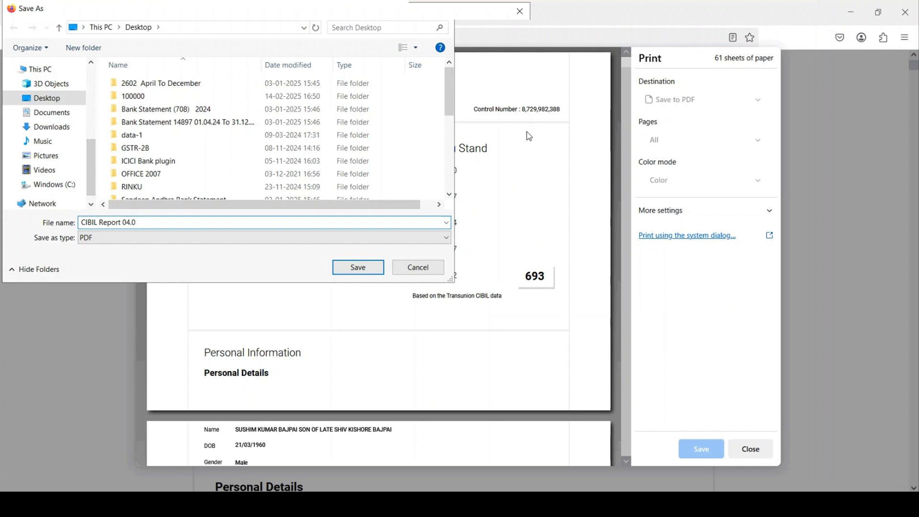
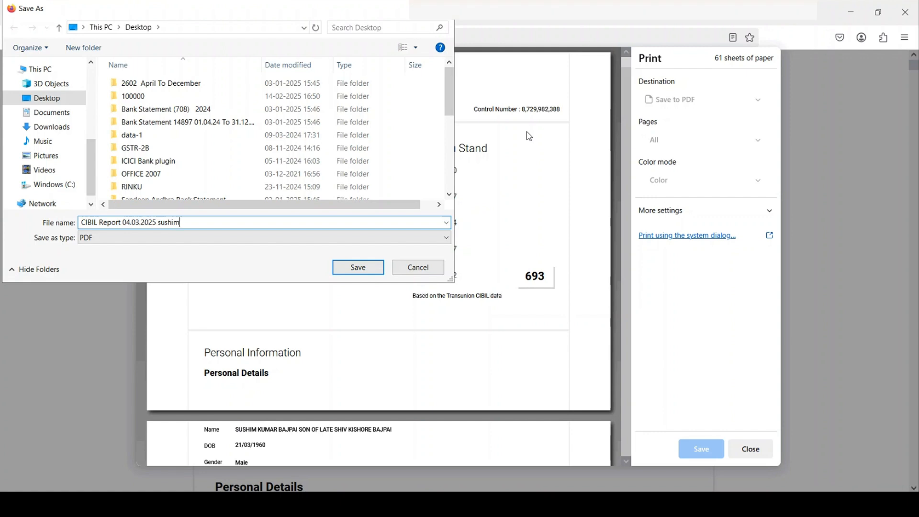
key("Return")
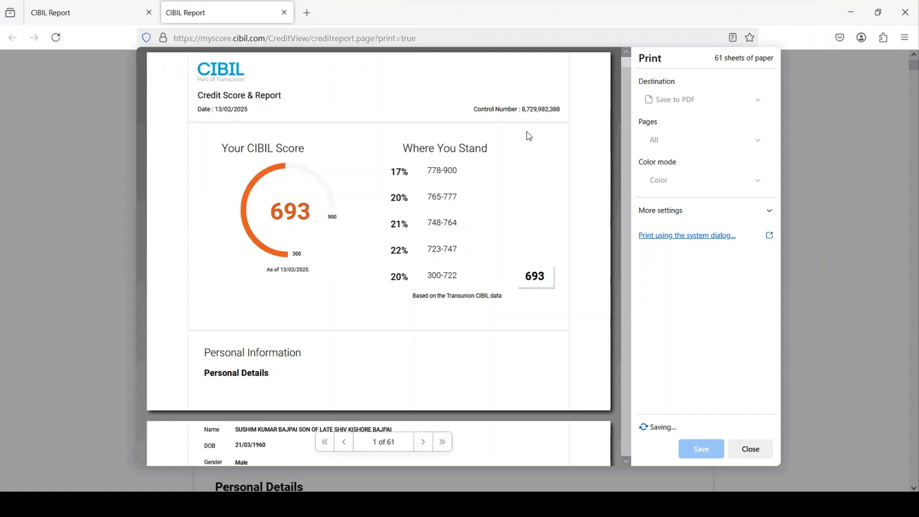